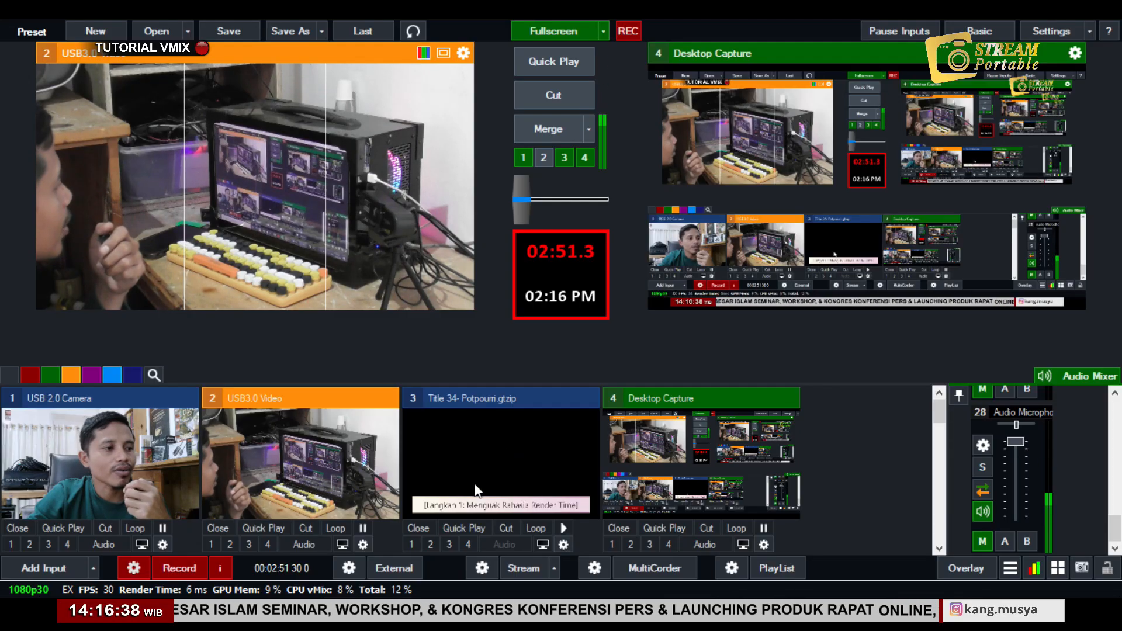
Show the "[Langkah 1: Menguak Rahasia Render Time]" title from input 3 on overlay channel 2.
{"action": "left_click", "coordinate": [433, 545]}
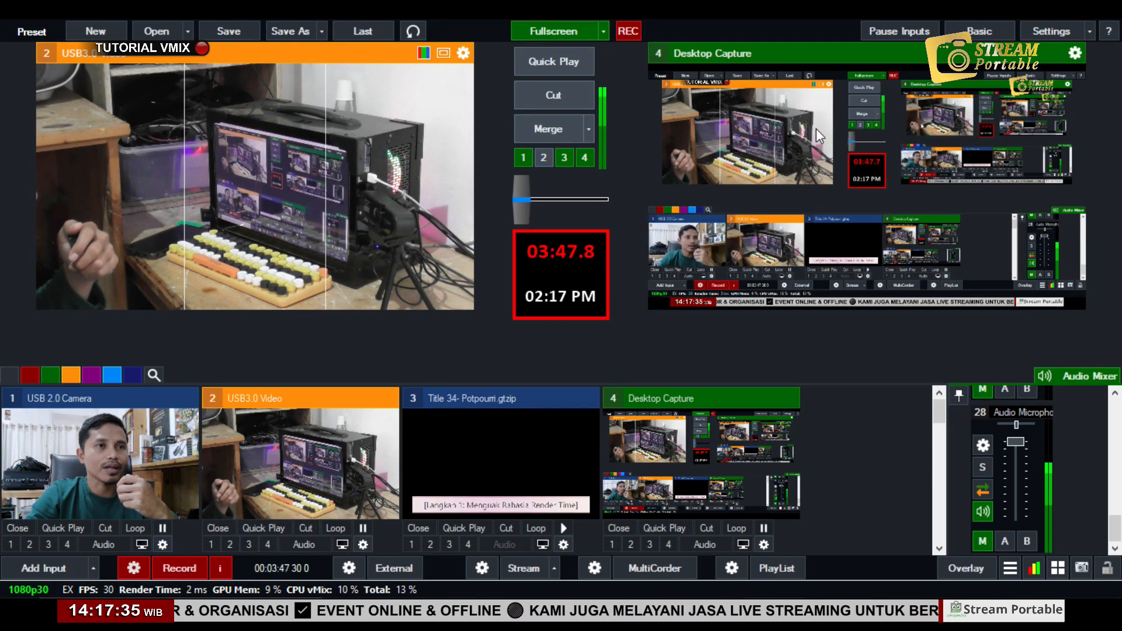
Check the graphics adapter and options in the Performance settings, then close the settings.
{"action": "left_click", "coordinate": [1024, 37]}
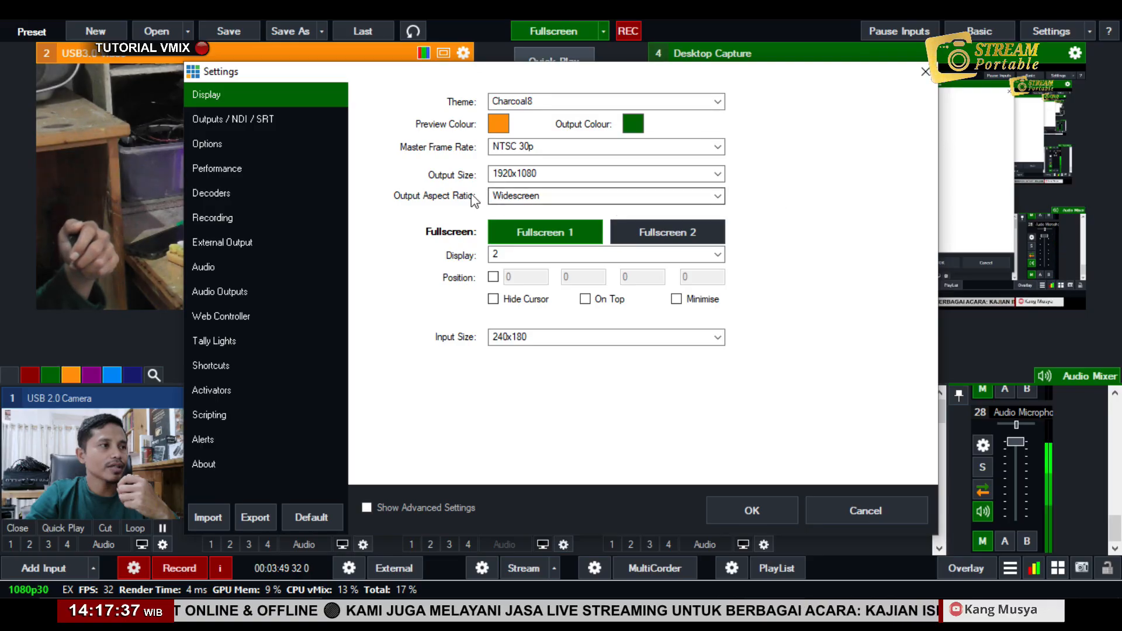
{"action": "left_click", "coordinate": [294, 173]}
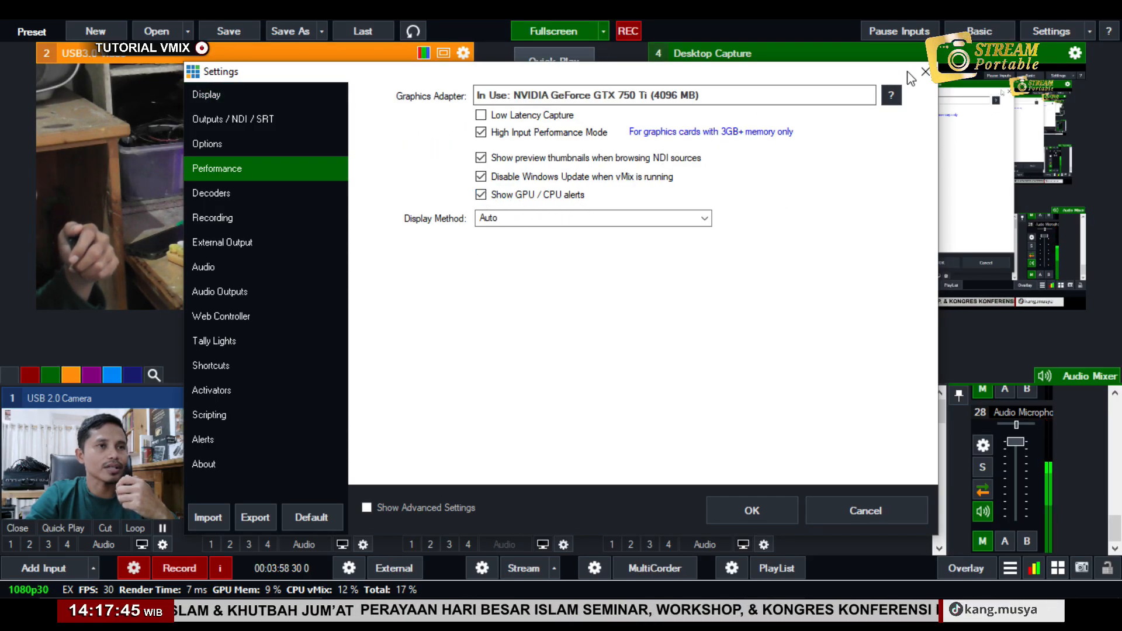
{"action": "left_click", "coordinate": [924, 72]}
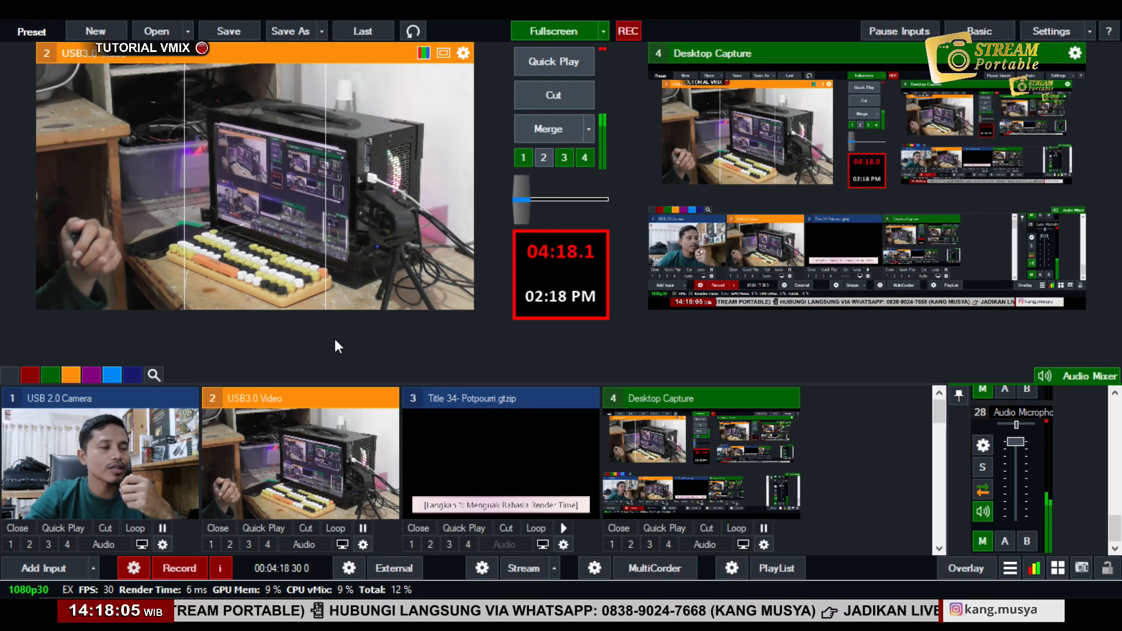
Try the output sizes 3840x1920, 1920x1080 and 1280x720 in the Display settings.
{"action": "left_click", "coordinate": [1025, 35]}
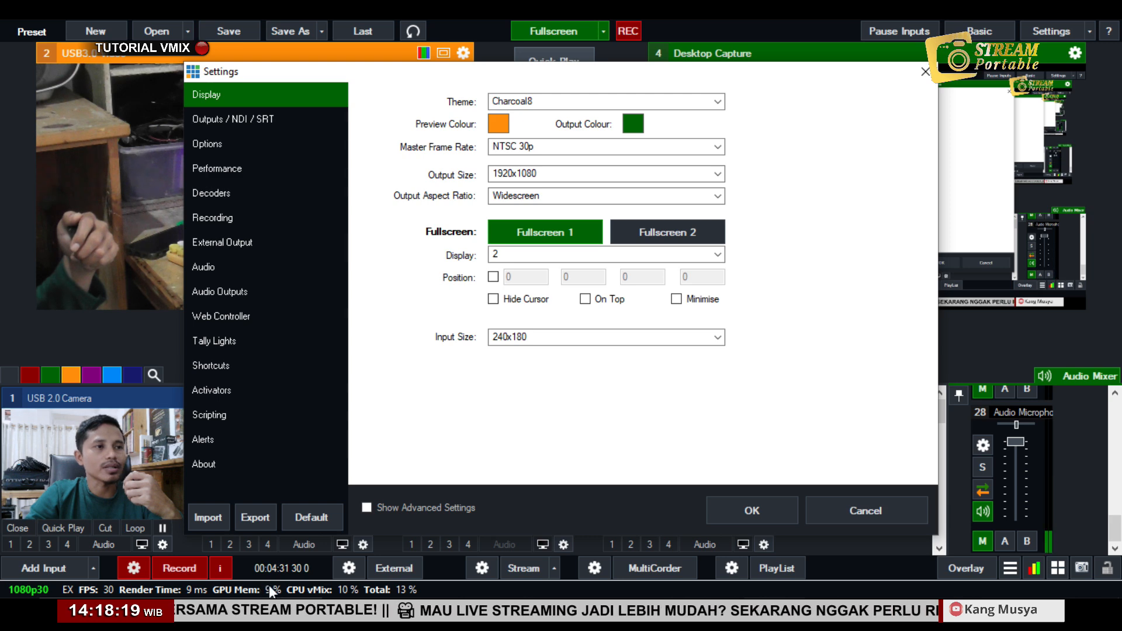
{"action": "left_click", "coordinate": [571, 174]}
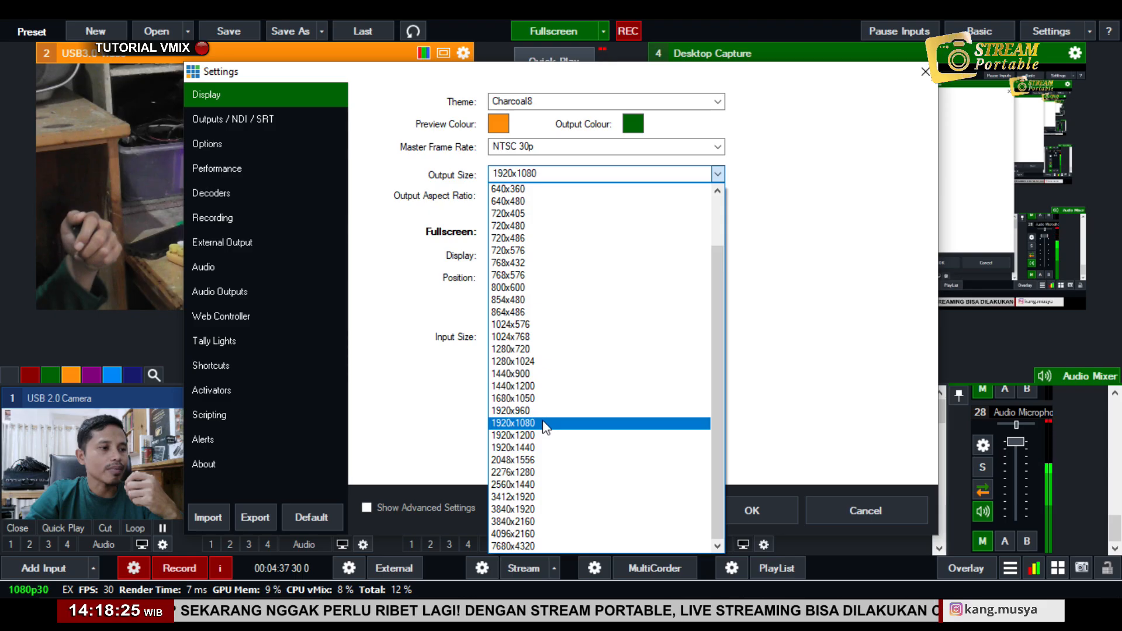
{"action": "left_click", "coordinate": [543, 509]}
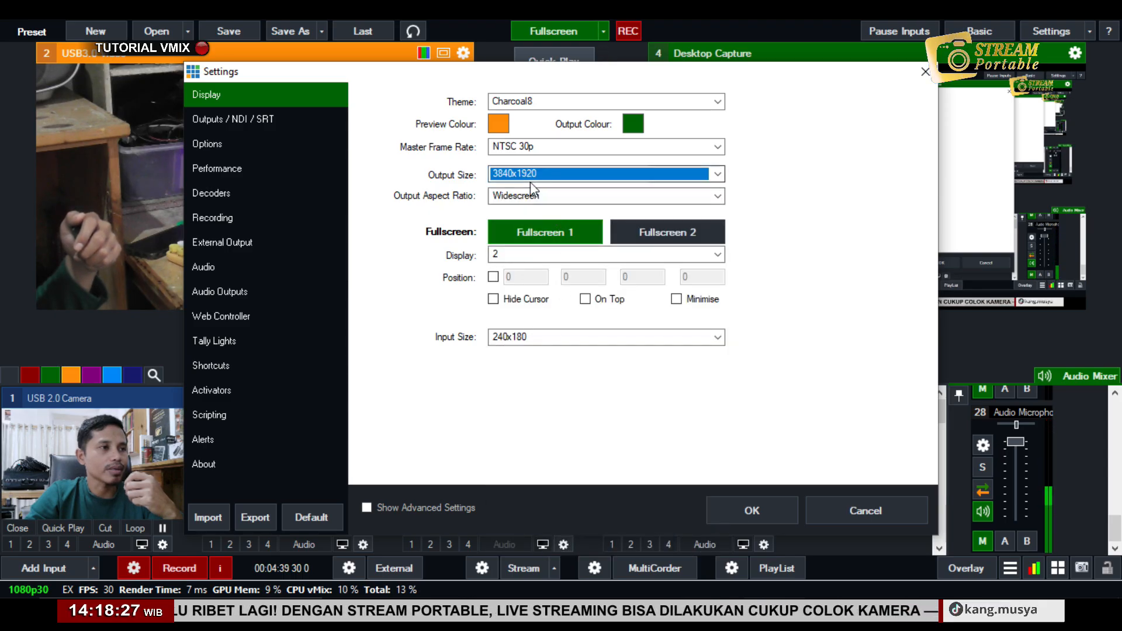
{"action": "left_click", "coordinate": [550, 171]}
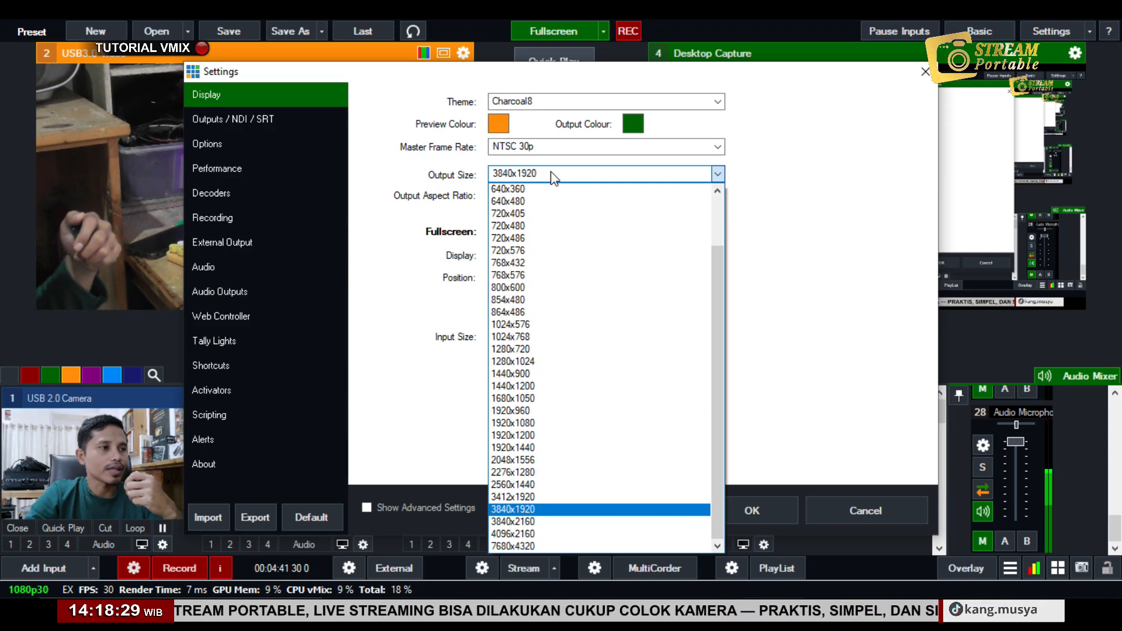
{"action": "left_click", "coordinate": [545, 427]}
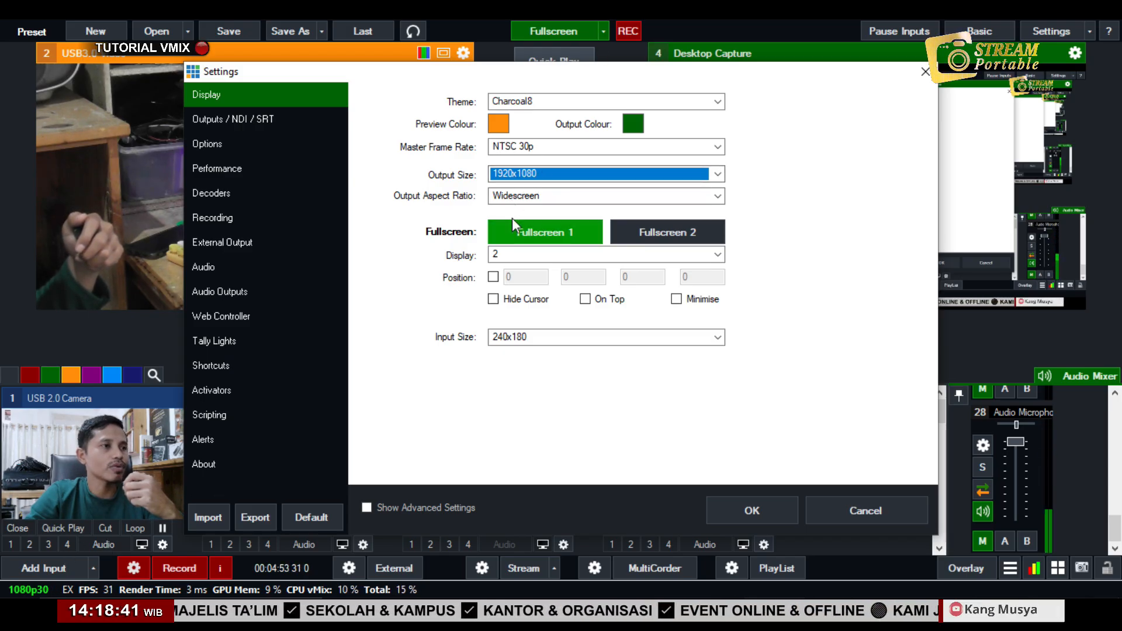
{"action": "left_click", "coordinate": [547, 176]}
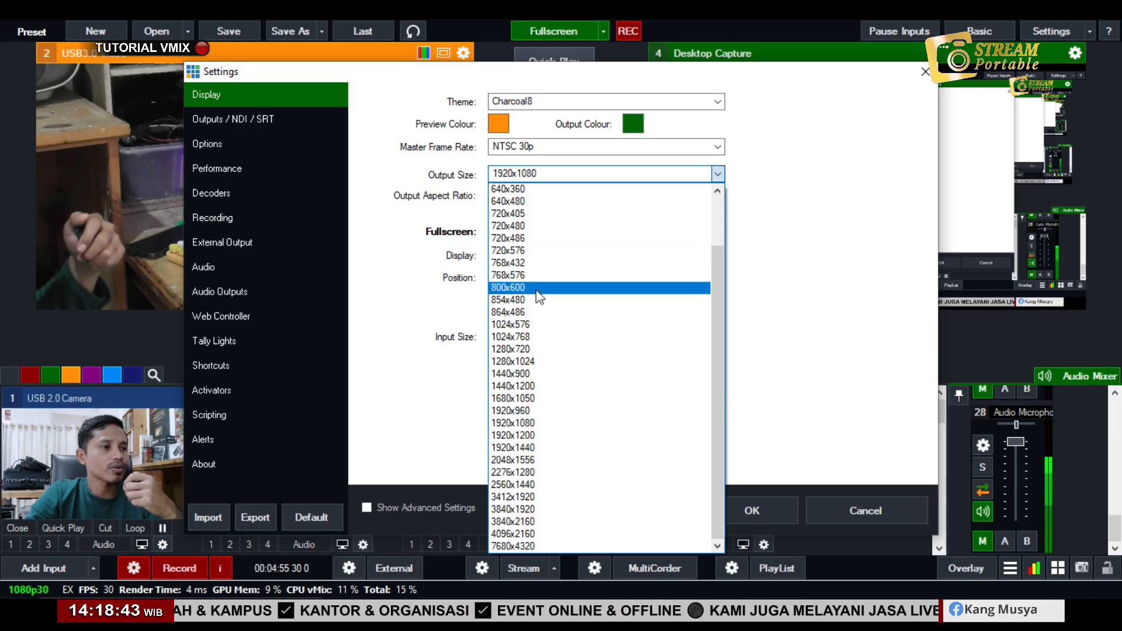
{"action": "left_click", "coordinate": [540, 351]}
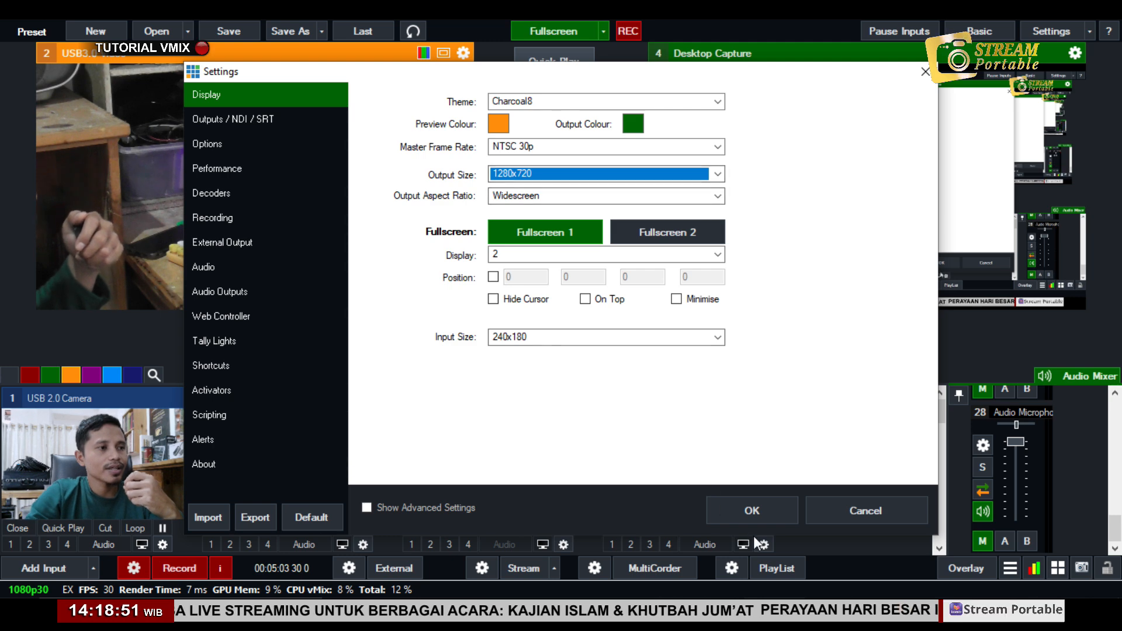
{"action": "left_click", "coordinate": [751, 511]}
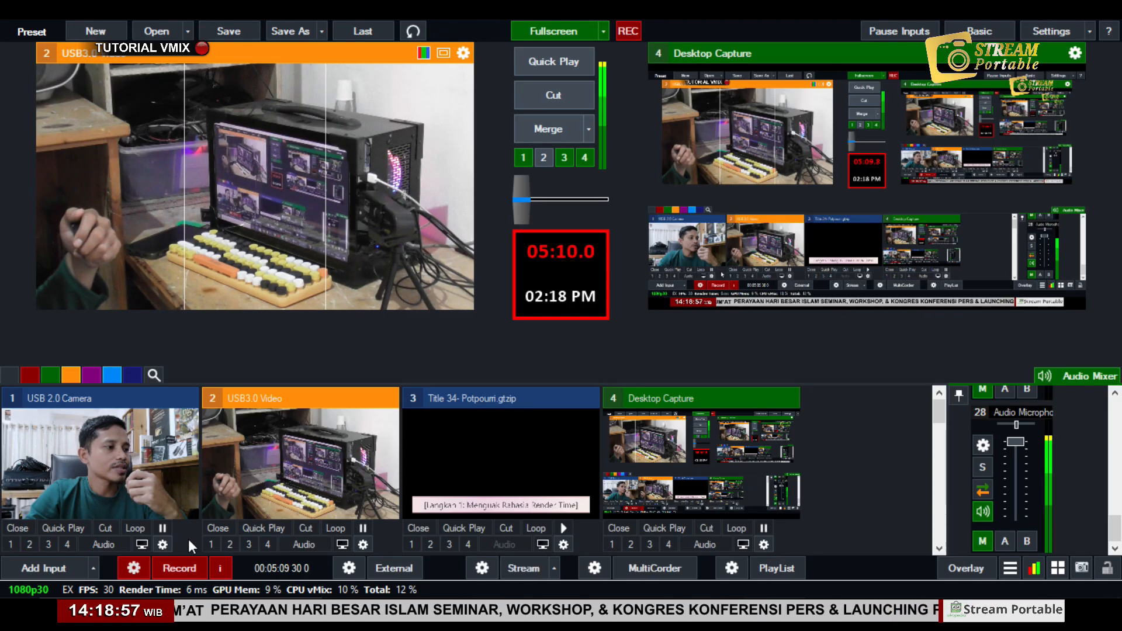
Review the position values, resolution and frame rate of the USB3.0 Video input, then close its settings.
{"action": "left_click", "coordinate": [362, 544]}
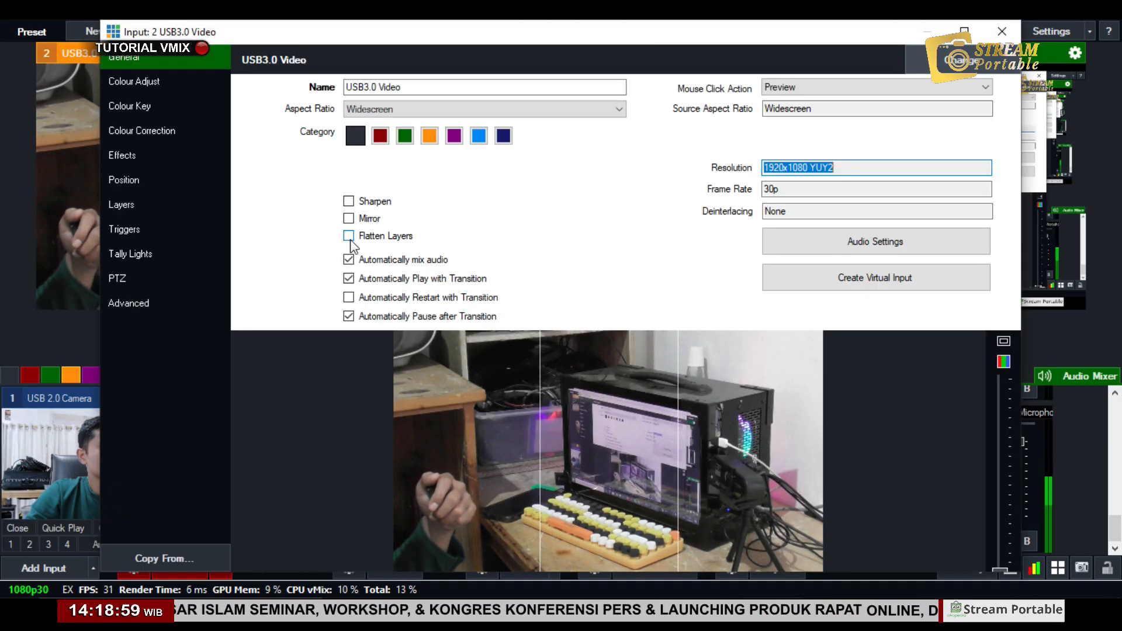
{"action": "left_click", "coordinate": [156, 81]}
{"action": "left_click", "coordinate": [141, 180]}
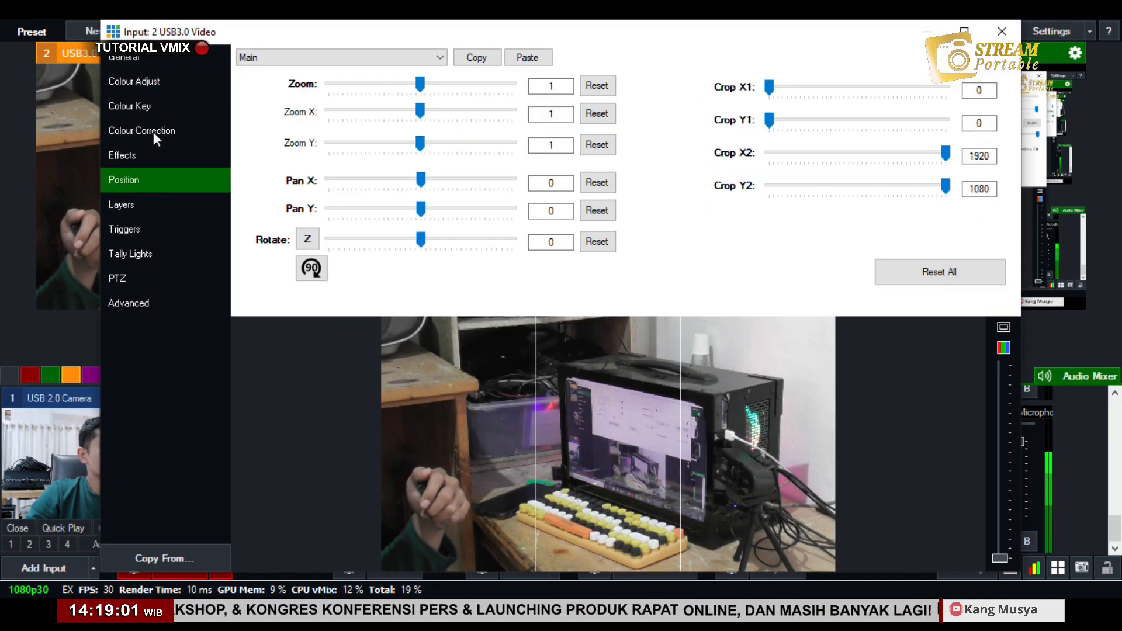
{"action": "left_click", "coordinate": [151, 59]}
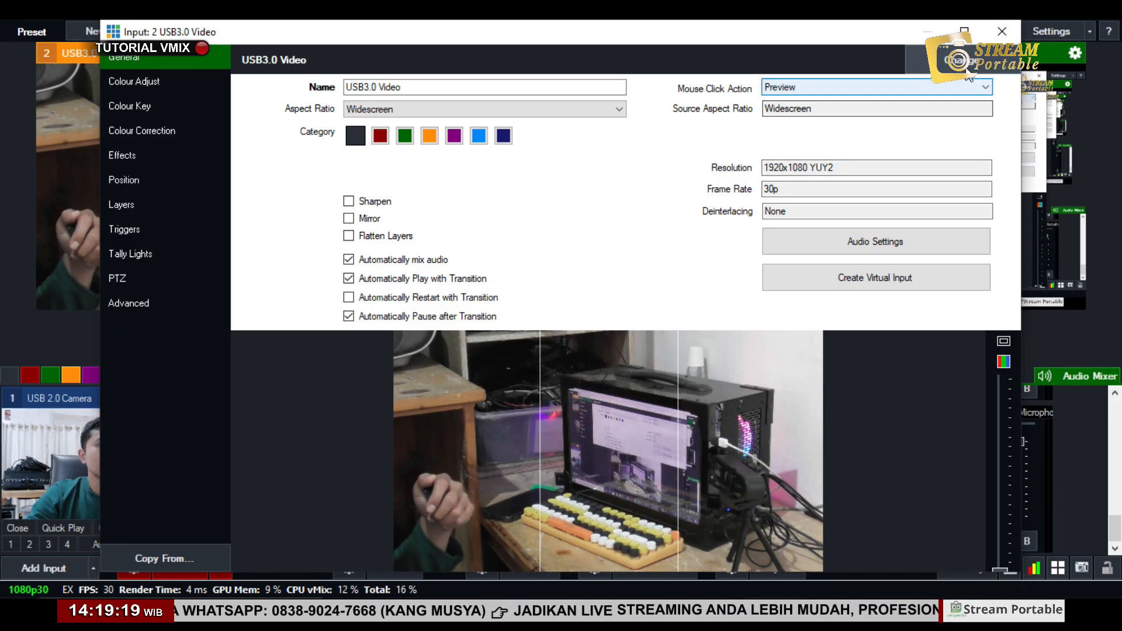
{"action": "left_click", "coordinate": [1001, 32]}
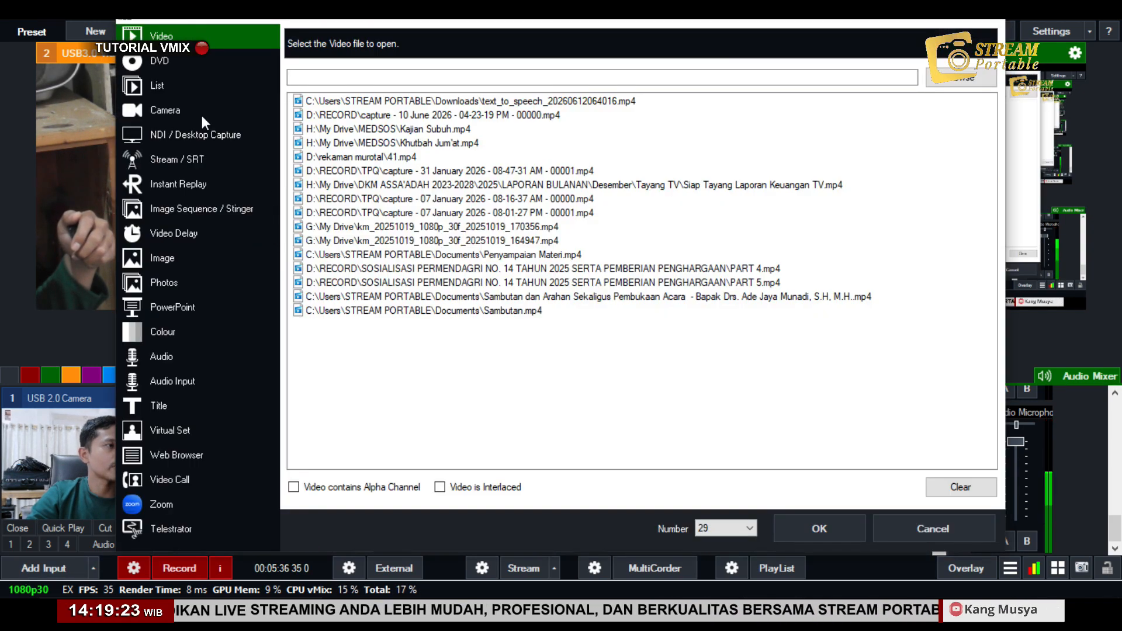
Configure a new camera input with USB3.0 Video as the camera and a resolution of 1920x1080.
{"action": "left_click", "coordinate": [202, 114]}
{"action": "left_click", "coordinate": [474, 39]}
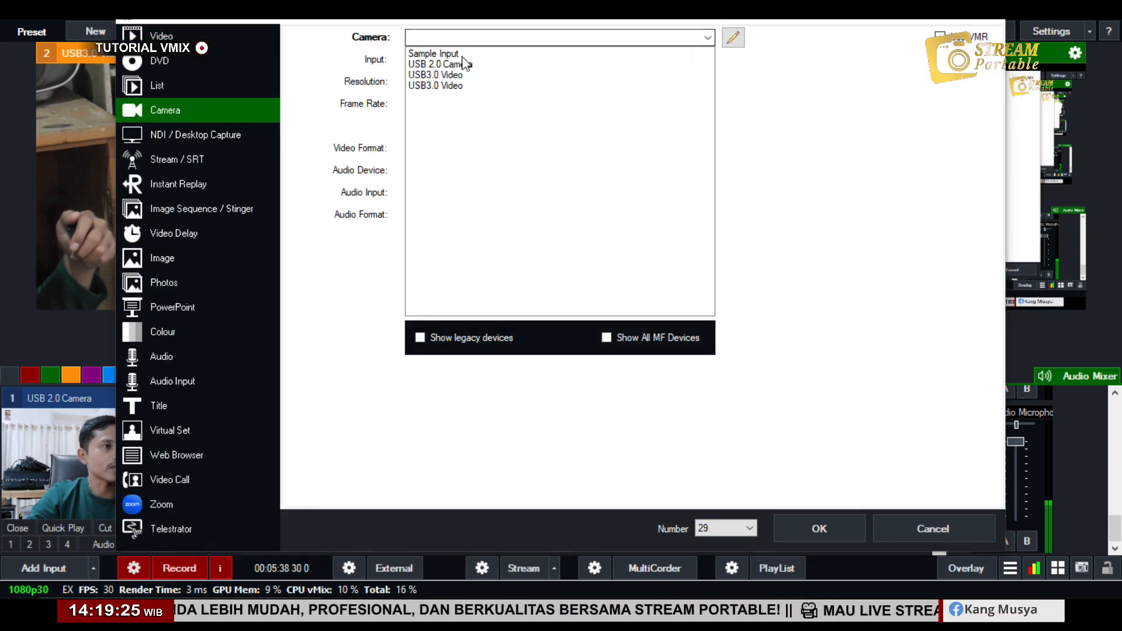
{"action": "left_click", "coordinate": [457, 80]}
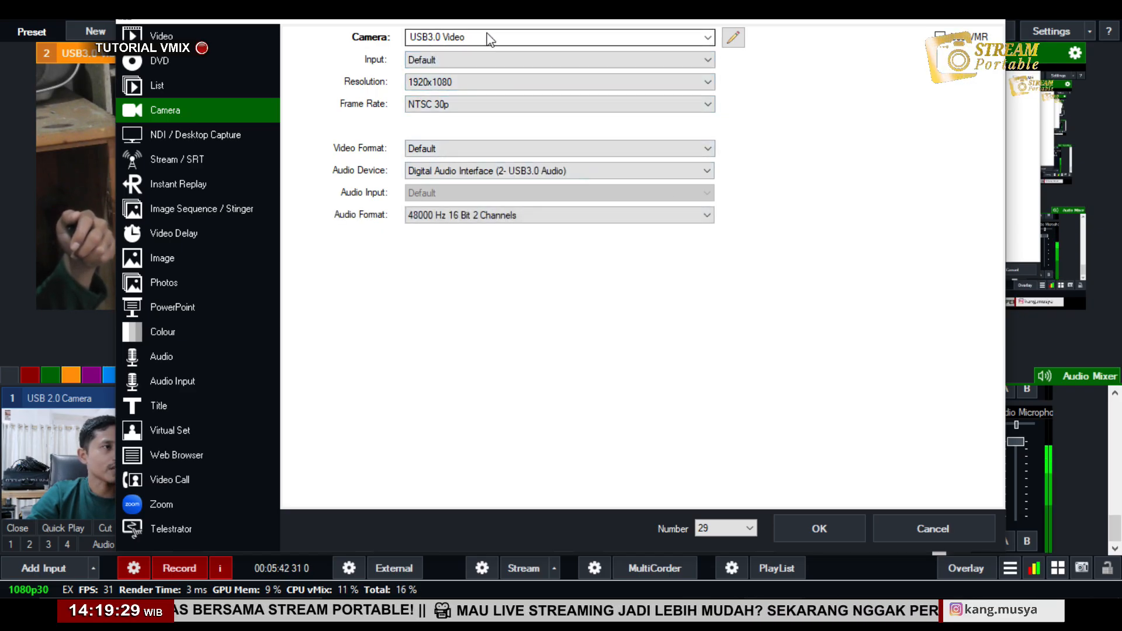
{"action": "left_click", "coordinate": [469, 82]}
{"action": "left_click", "coordinate": [472, 304]}
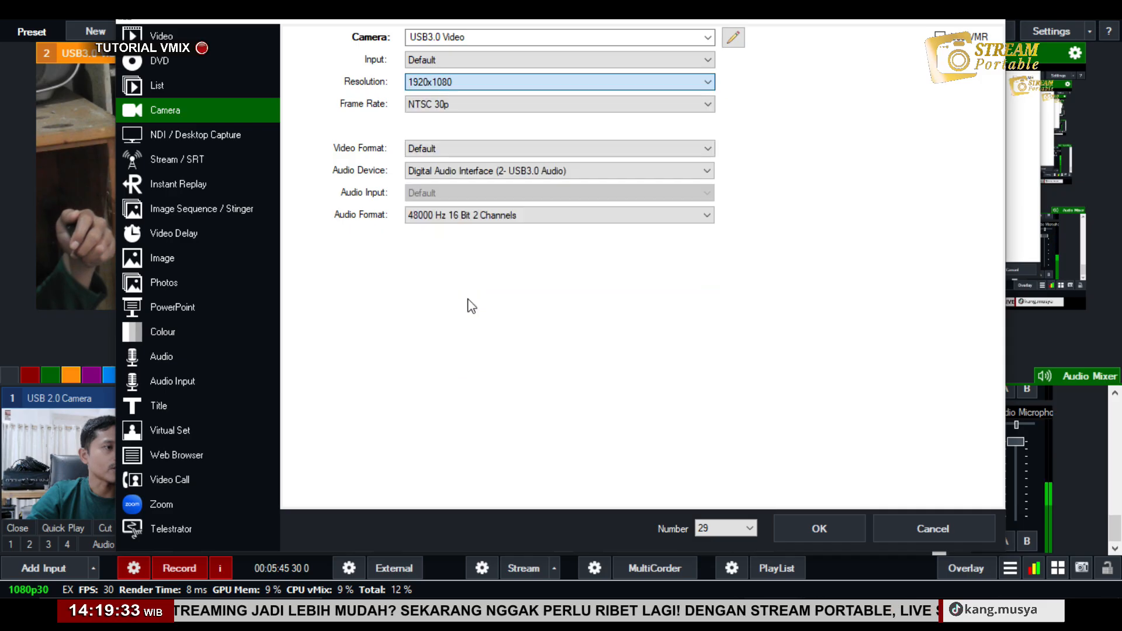
Choose NTSC 30p as the frame rate of the new camera input.
{"action": "left_click", "coordinate": [487, 108]}
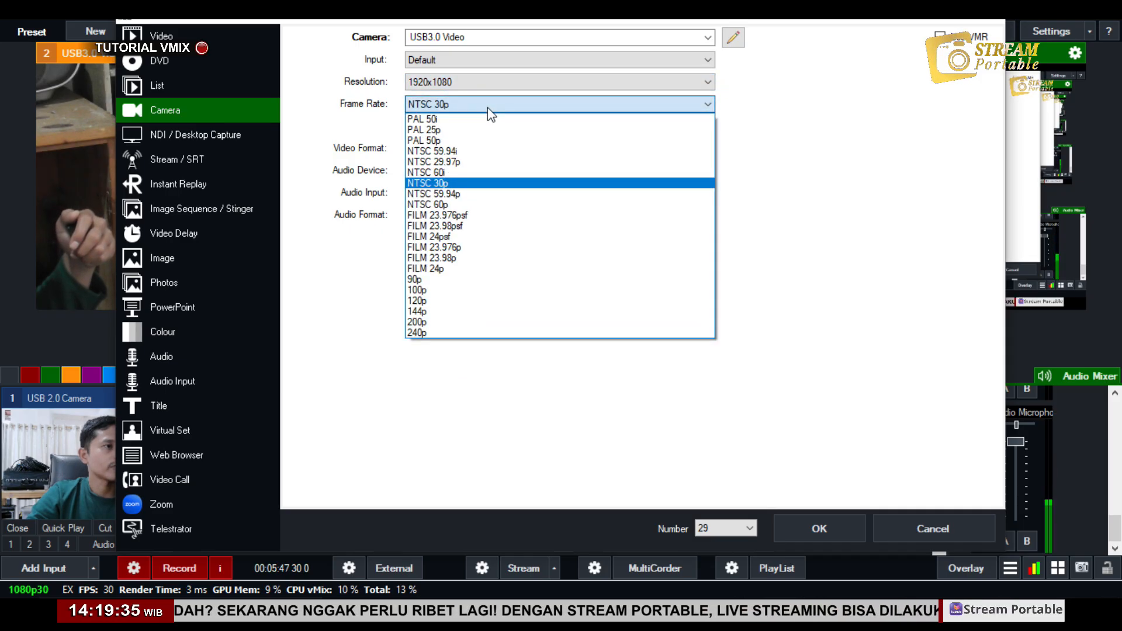
{"action": "left_click", "coordinate": [480, 185]}
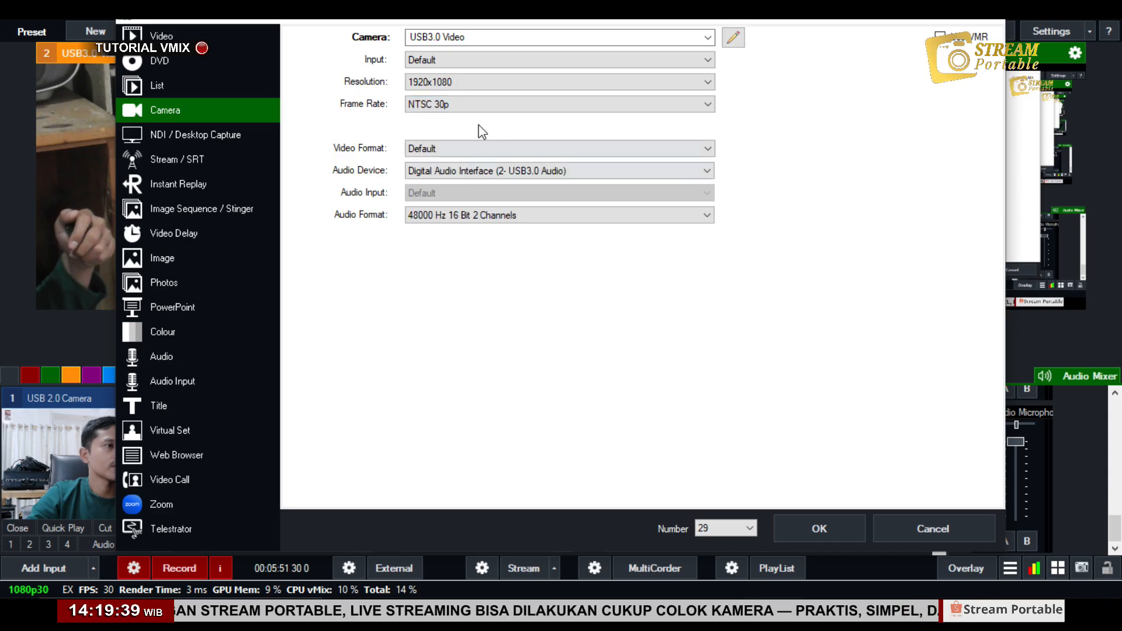
{"action": "left_click", "coordinate": [483, 107]}
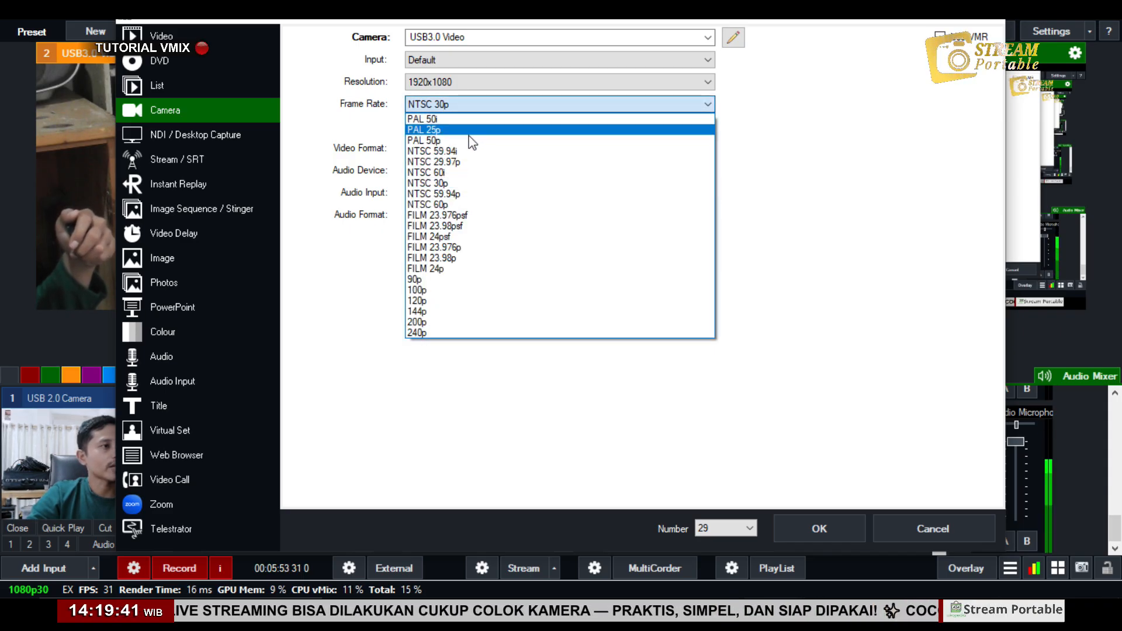
{"action": "left_click", "coordinate": [481, 184]}
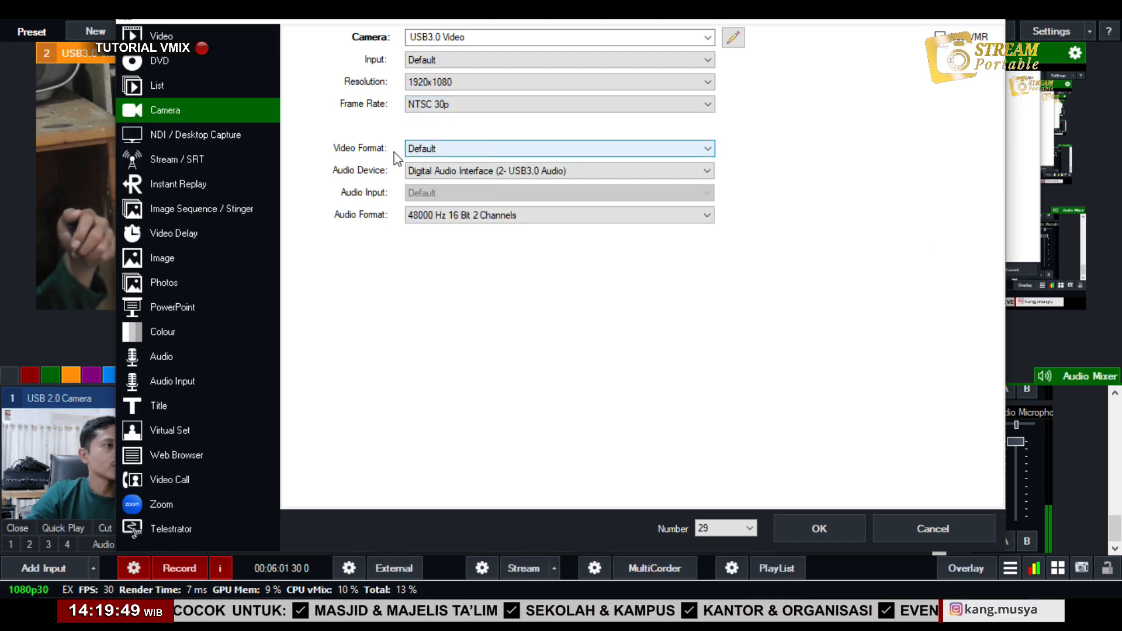
Try the MJPG video format for the new camera input, then return it to Default.
{"action": "left_click", "coordinate": [454, 149]}
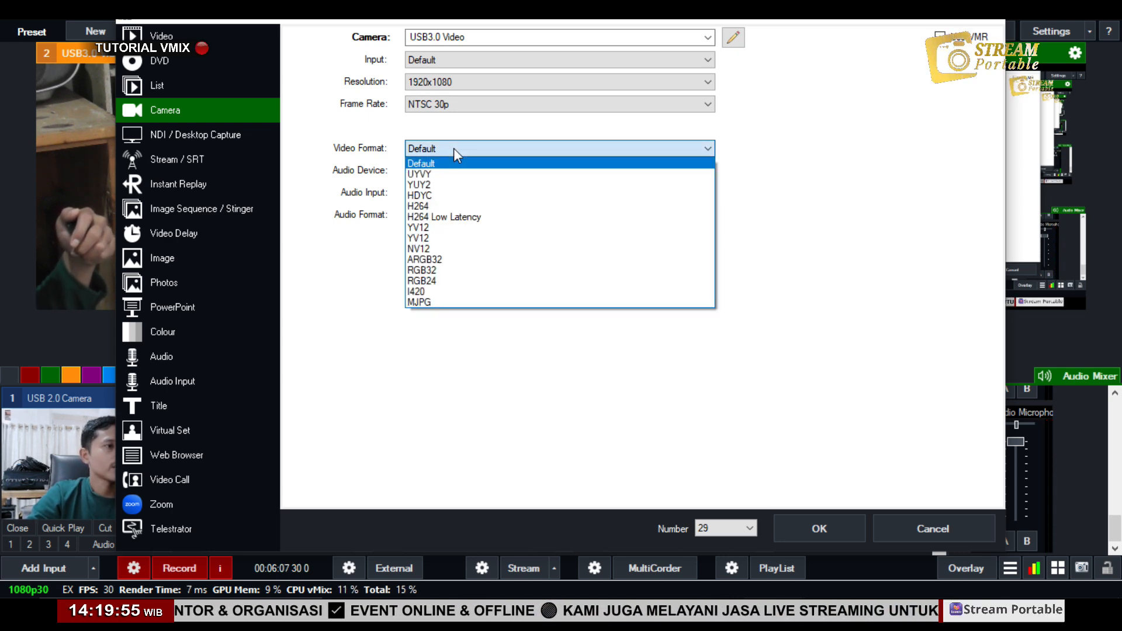
{"action": "left_click", "coordinate": [453, 302]}
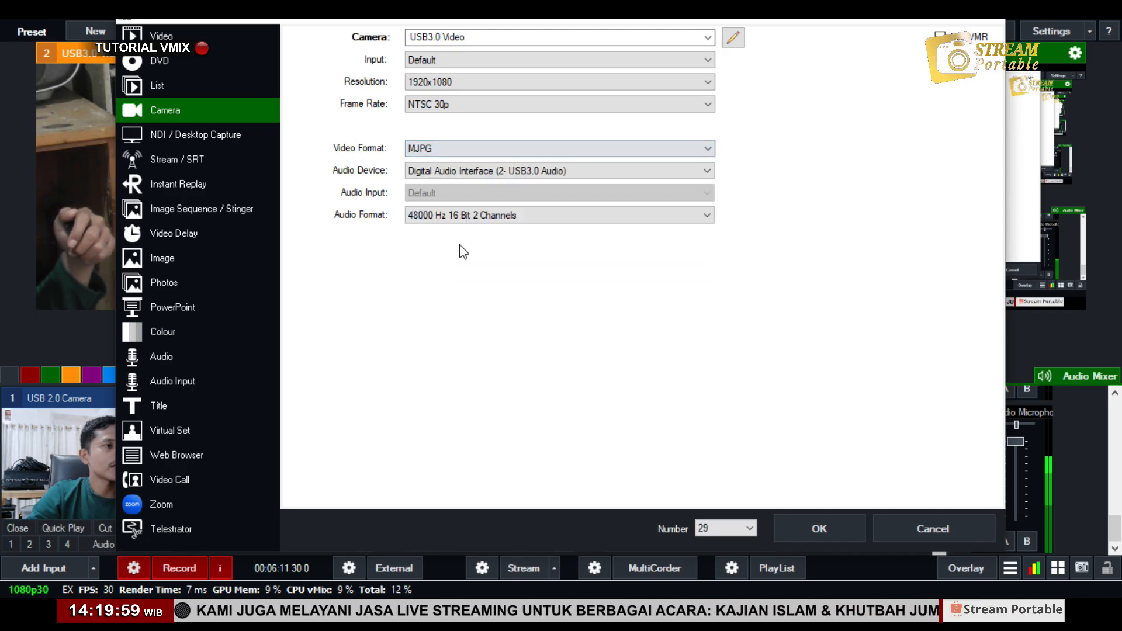
{"action": "left_click", "coordinate": [477, 152]}
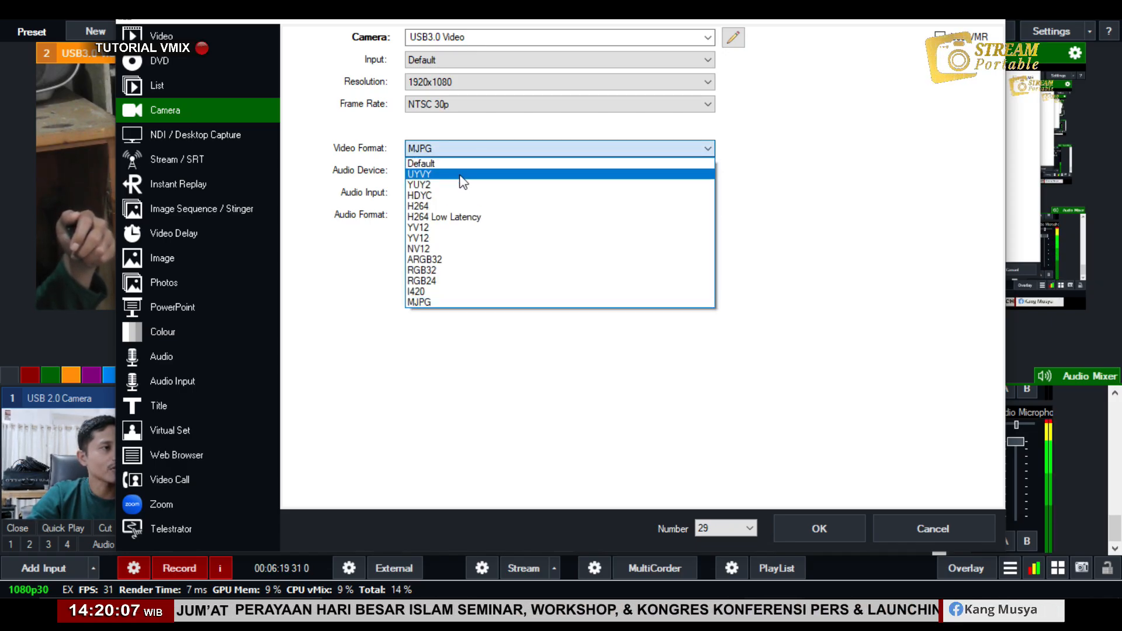
{"action": "left_click", "coordinate": [469, 164]}
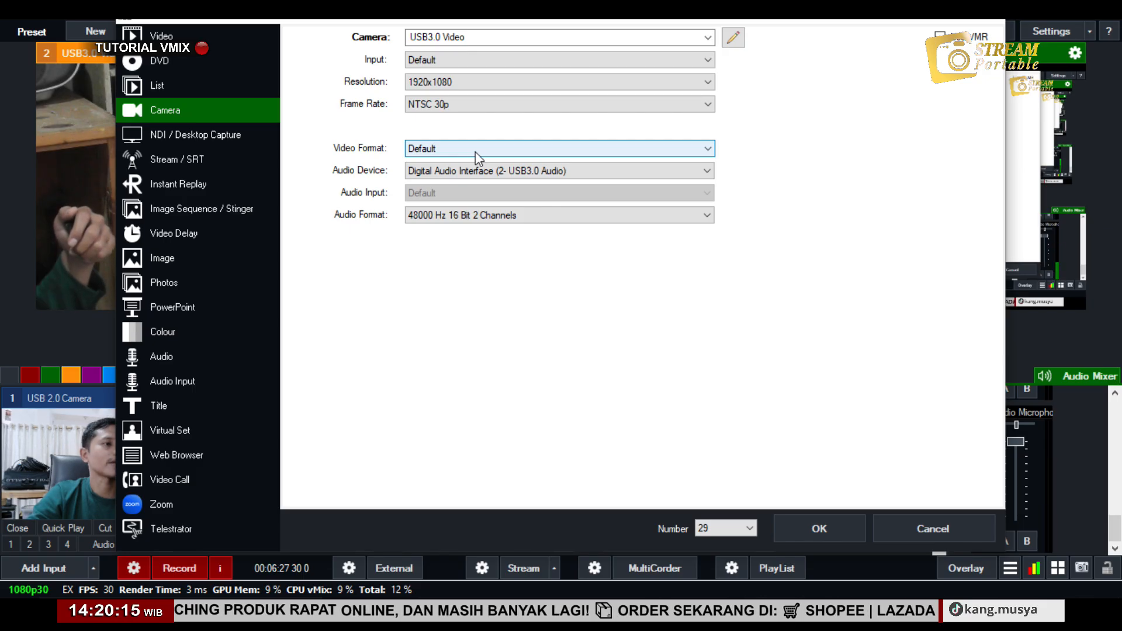
Set the new camera input's audio device to None and choose a non-default video format.
{"action": "left_click", "coordinate": [488, 175]}
{"action": "left_click", "coordinate": [462, 197]}
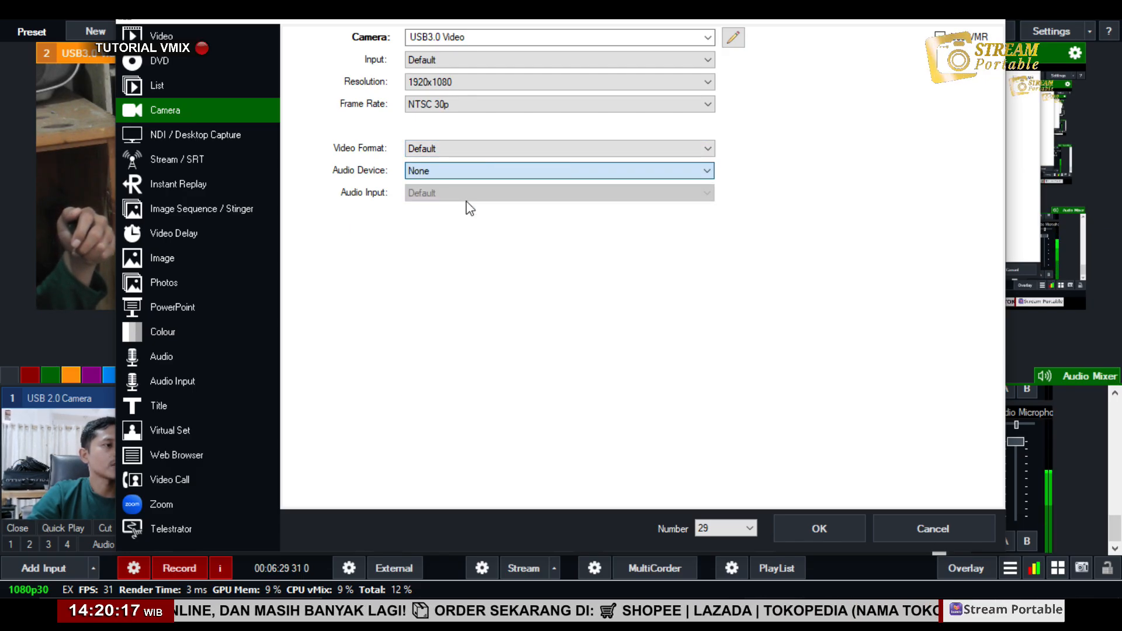
{"action": "left_click", "coordinate": [443, 153]}
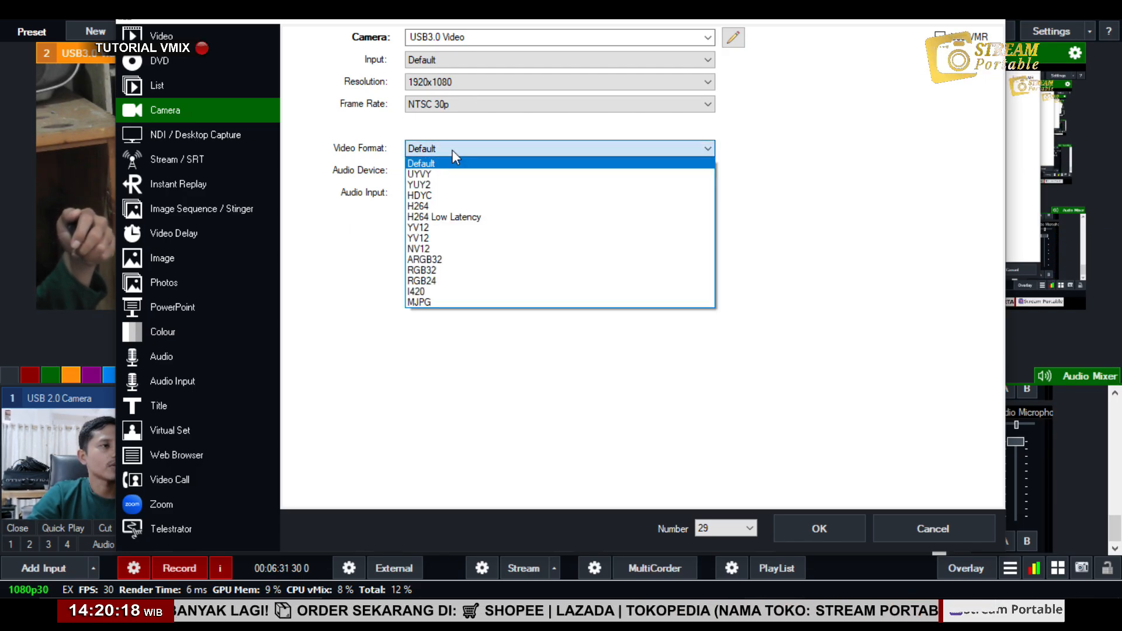
{"action": "left_click", "coordinate": [453, 295]}
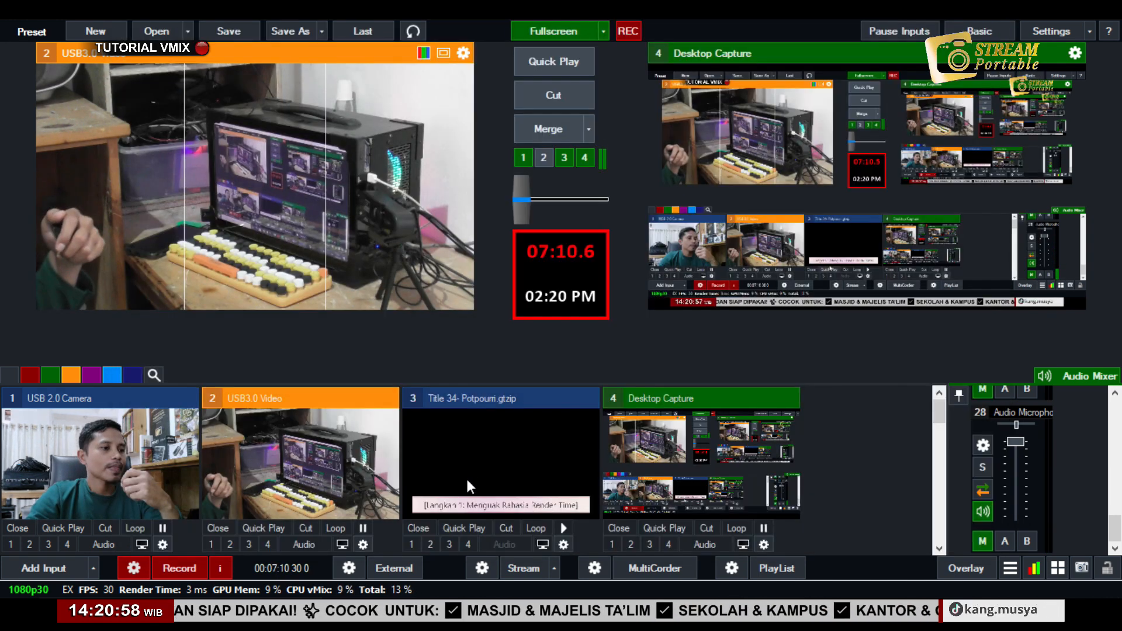
Switch the input 3 title to the preset "[Langkah 2: Maksimalkan Kartu Grafis / GPU]".
{"action": "right_click", "coordinate": [469, 479]}
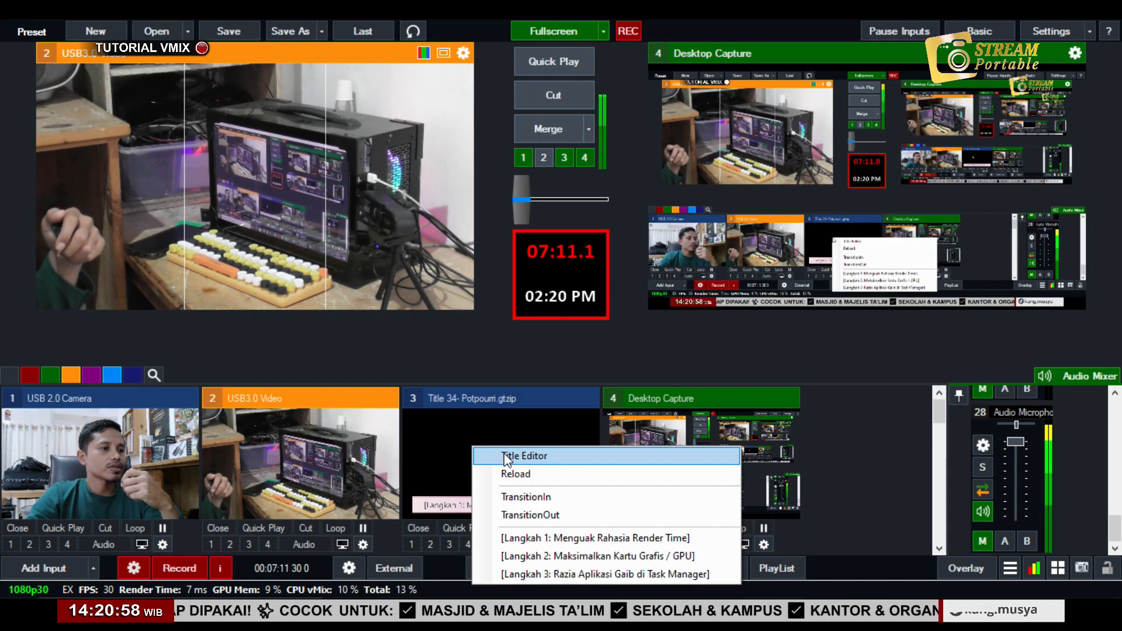
{"action": "left_click", "coordinate": [532, 555]}
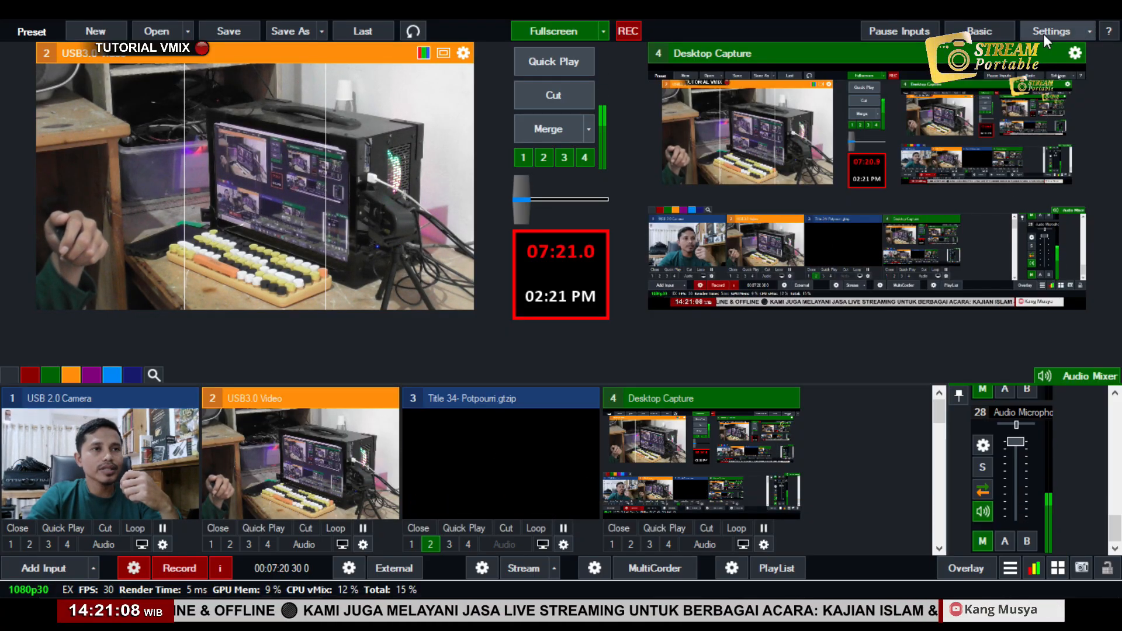
Examine the graphics adapter, Low Latency Capture and High Input Performance Mode options in the Performance settings.
{"action": "left_click", "coordinate": [1044, 33]}
{"action": "left_click", "coordinate": [249, 169]}
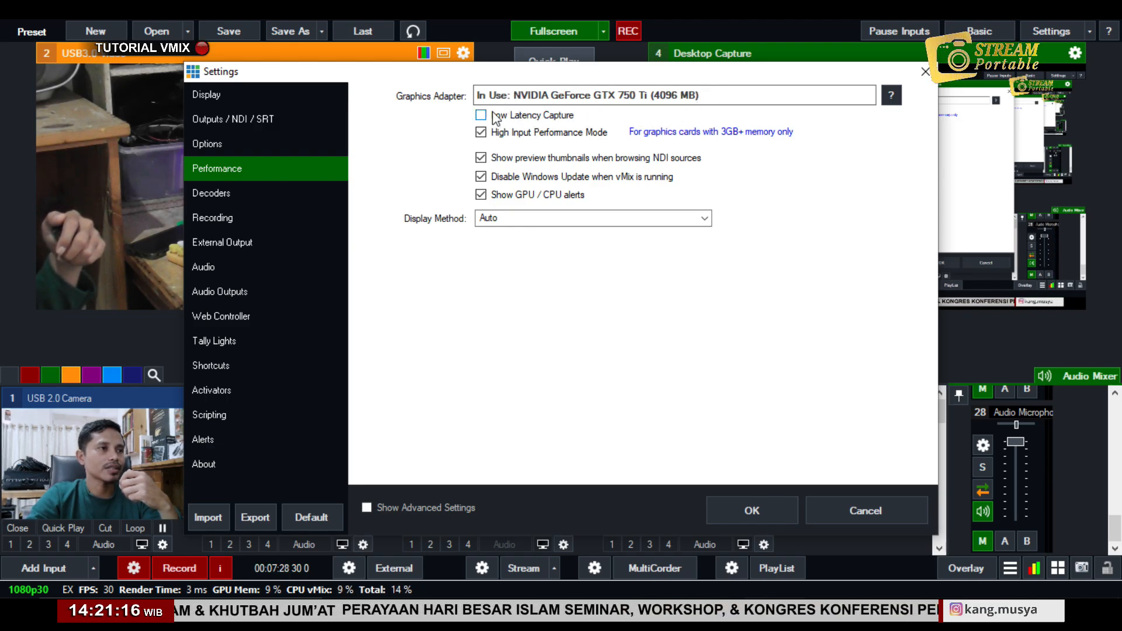
{"action": "left_click", "coordinate": [919, 74]}
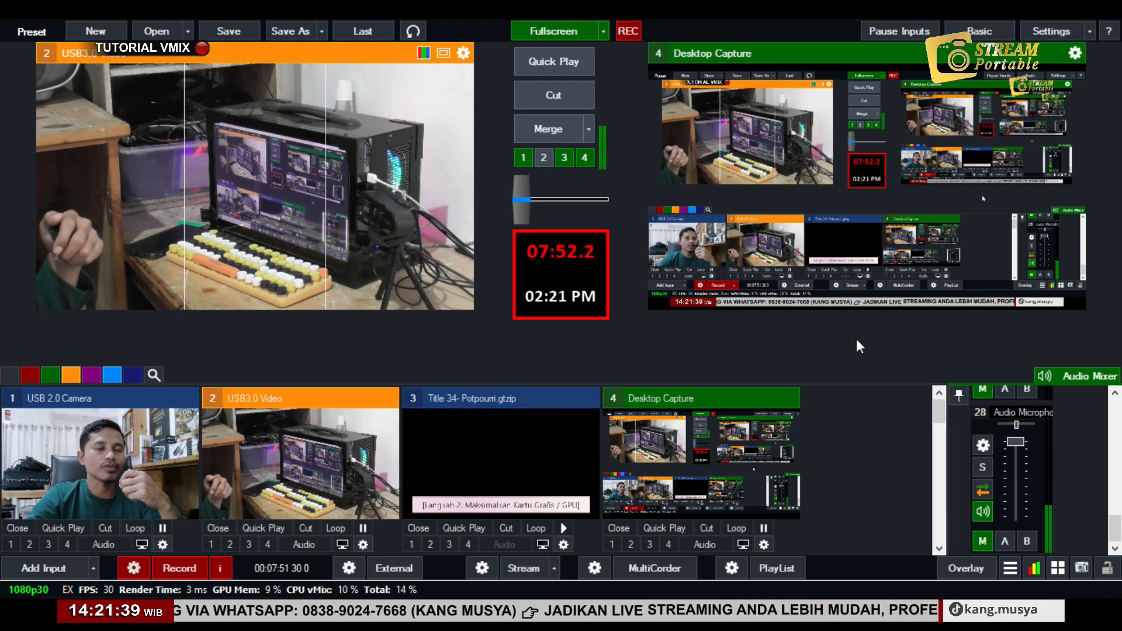
{"action": "left_click", "coordinate": [342, 172]}
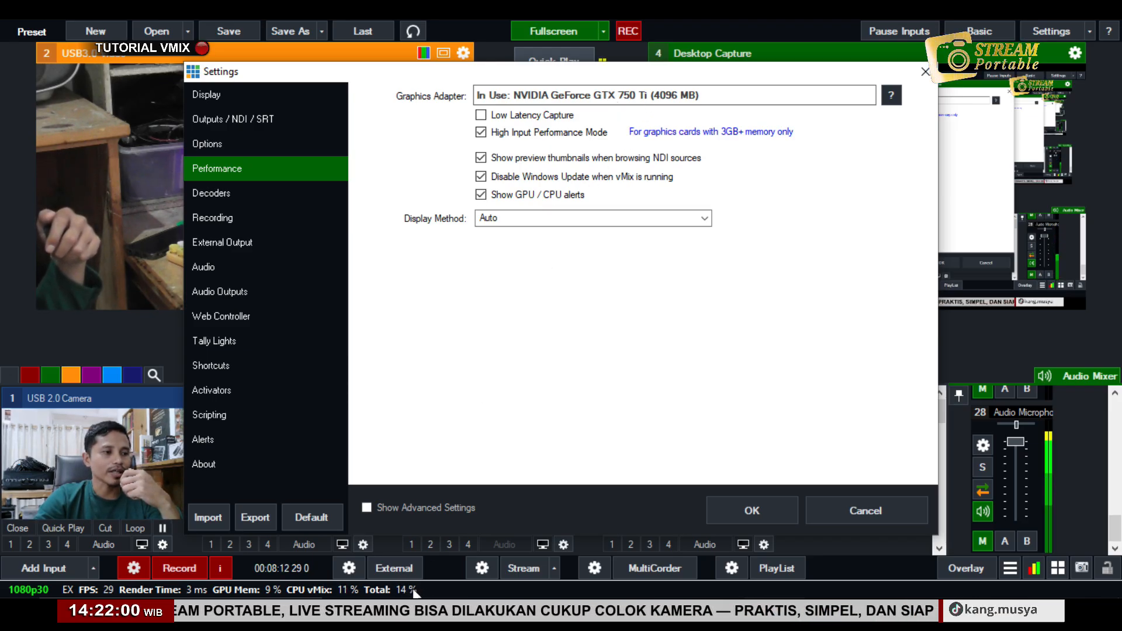
Review the graphics adapter and input performance options in the Performance settings again, and close the settings unchanged.
{"action": "left_click", "coordinate": [925, 72]}
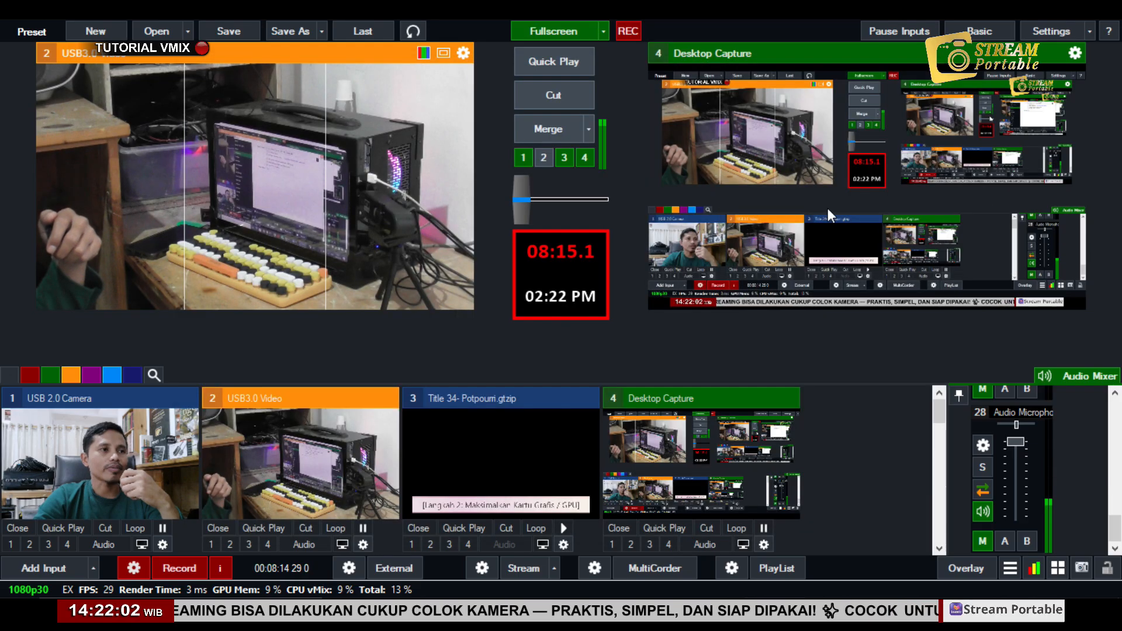
{"action": "left_click", "coordinate": [1023, 38]}
{"action": "left_click", "coordinate": [251, 171]}
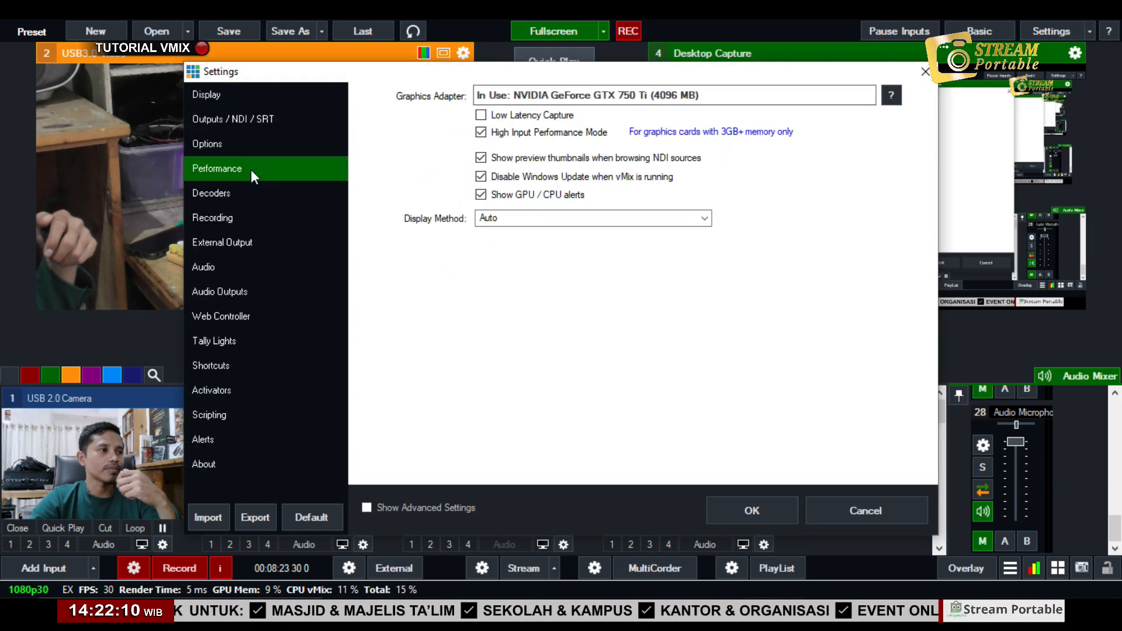
{"action": "left_click", "coordinate": [925, 72]}
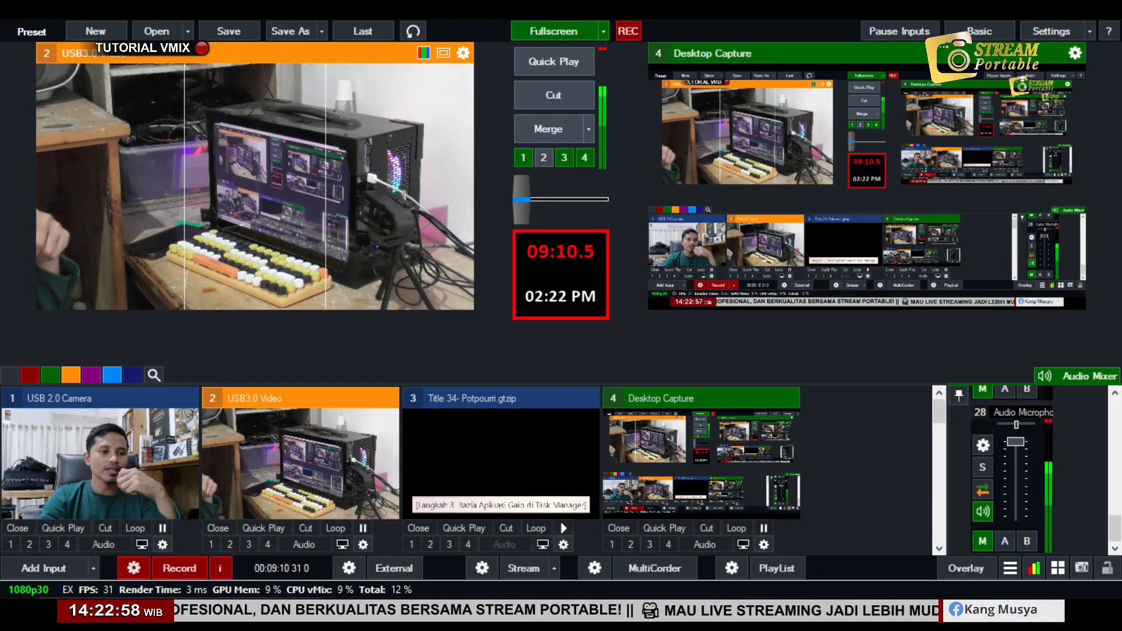
Open Windows Task Manager and look through its performance, app history and services information, ending on the running processes.
{"action": "right_click", "coordinate": [816, 611]}
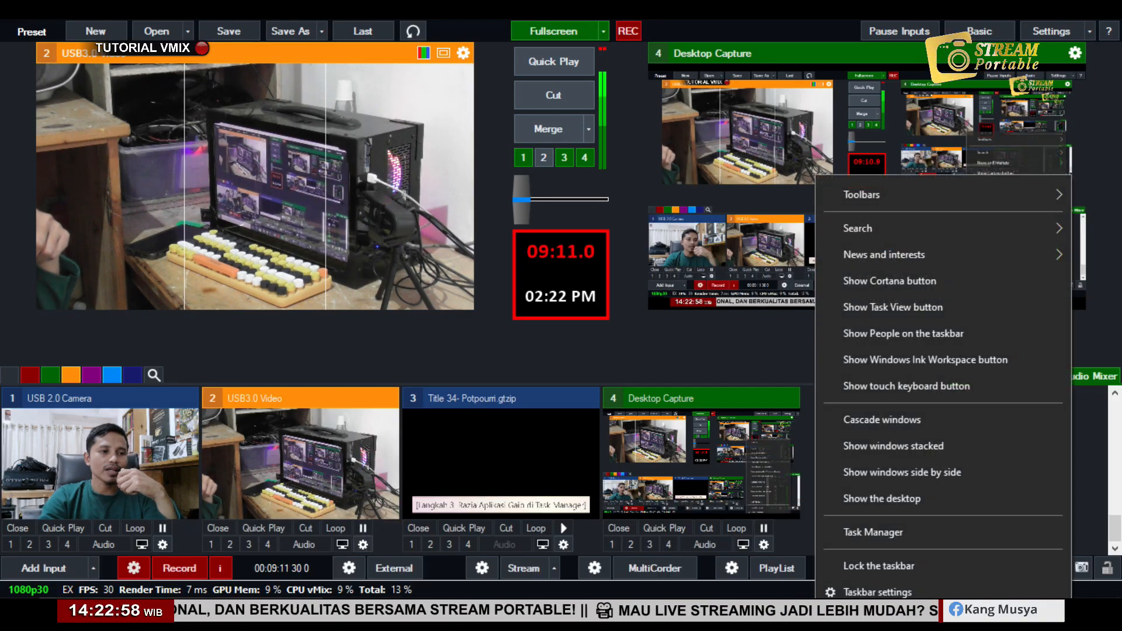
{"action": "left_click", "coordinate": [886, 533]}
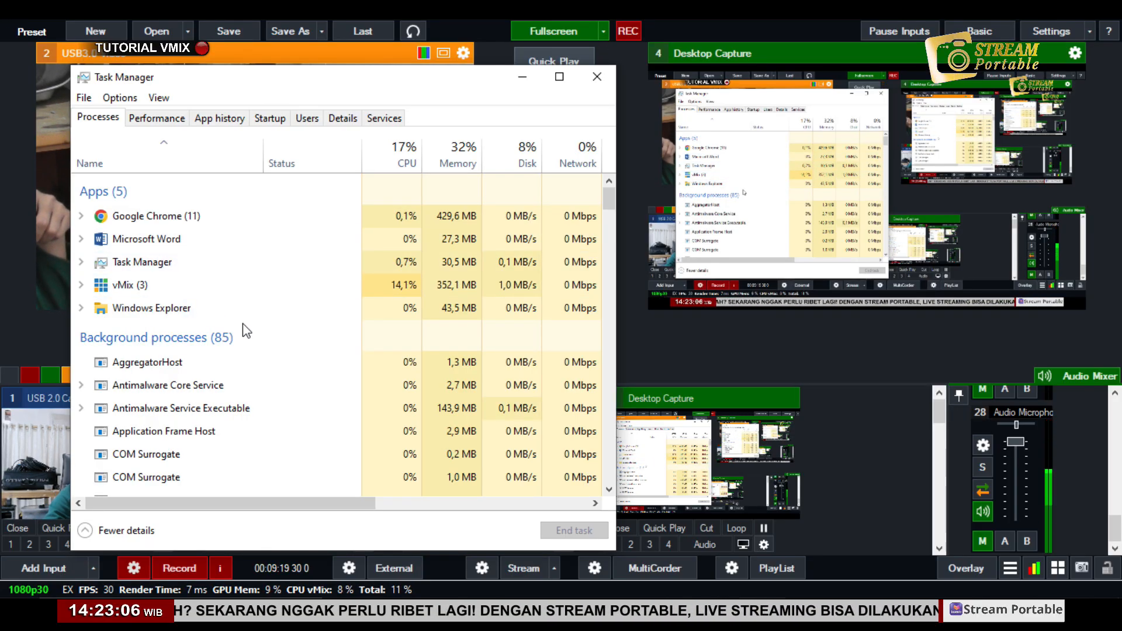
{"action": "left_click", "coordinate": [153, 117]}
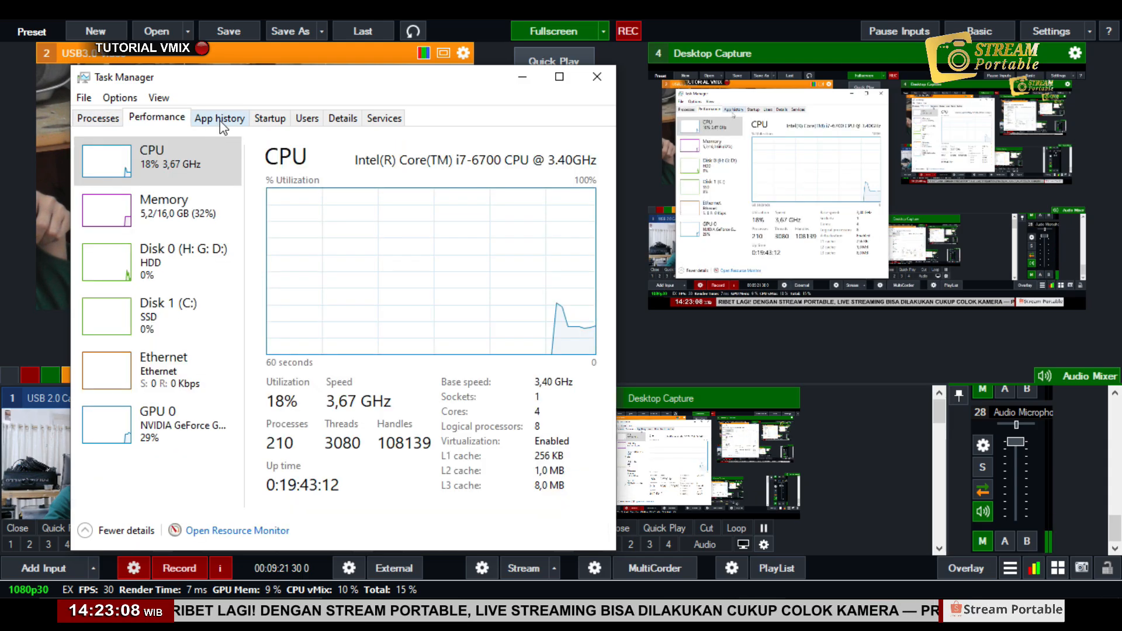
{"action": "left_click", "coordinate": [221, 119]}
{"action": "left_click", "coordinate": [156, 117]}
{"action": "left_click", "coordinate": [381, 117]}
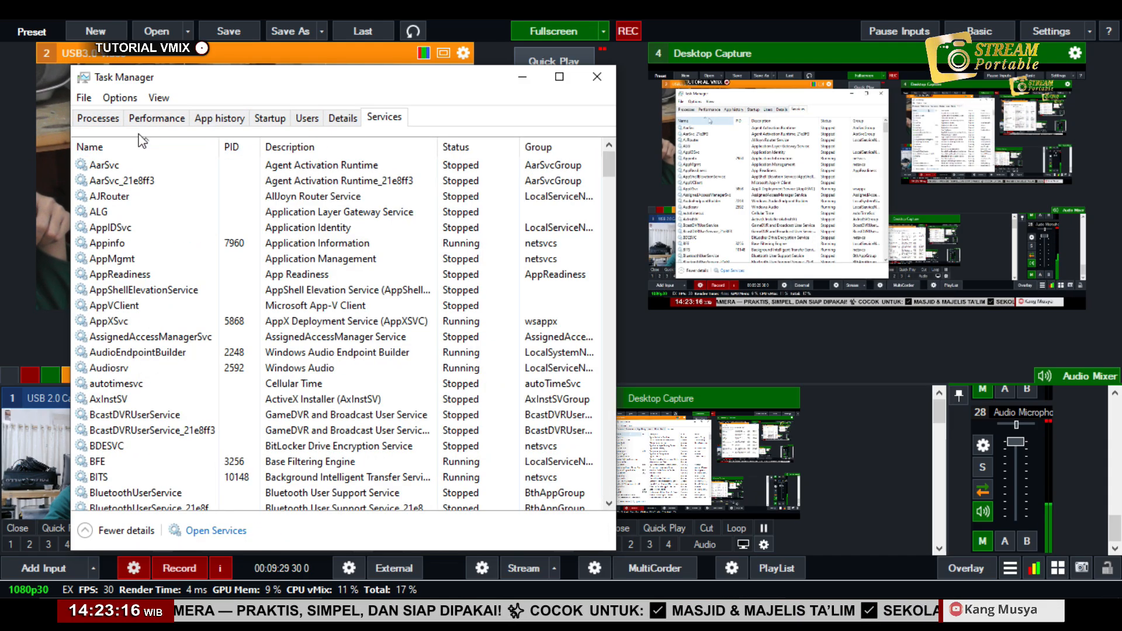
{"action": "left_click", "coordinate": [97, 117]}
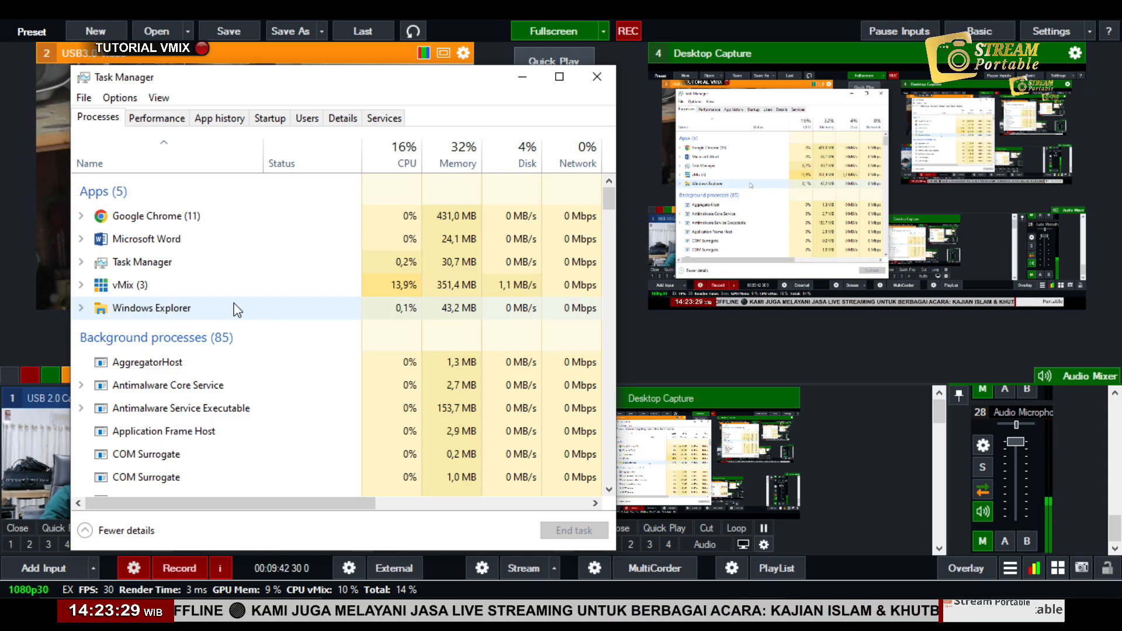
Compare the Google Chrome and Microsoft Word entries among the running apps and end the Windows Explorer task.
{"action": "left_click", "coordinate": [166, 221]}
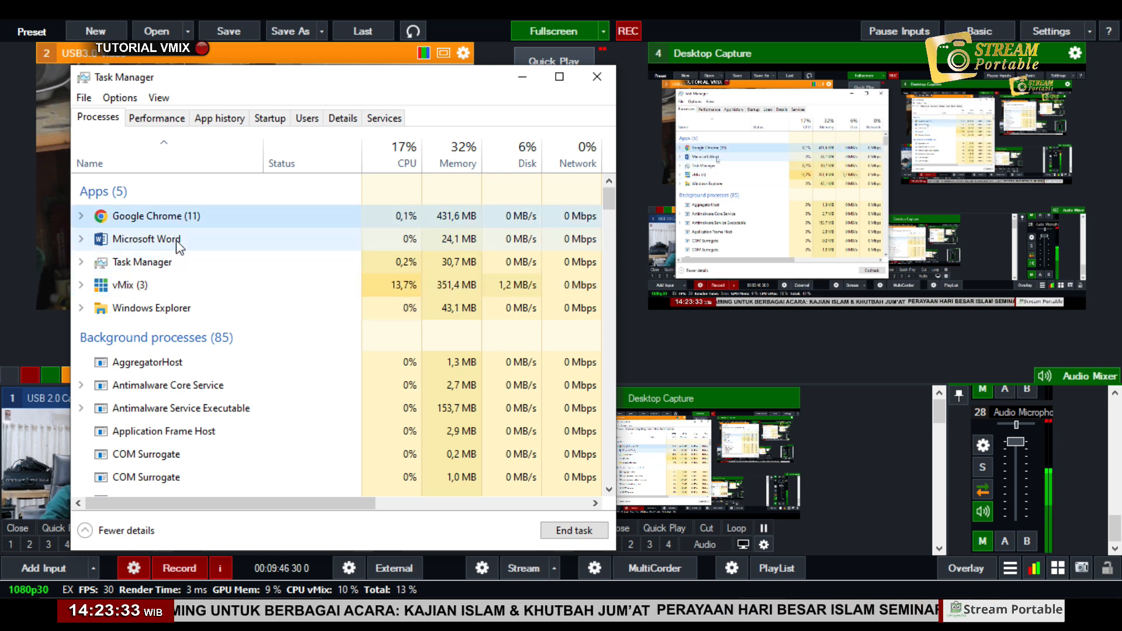
{"action": "left_click", "coordinate": [178, 244]}
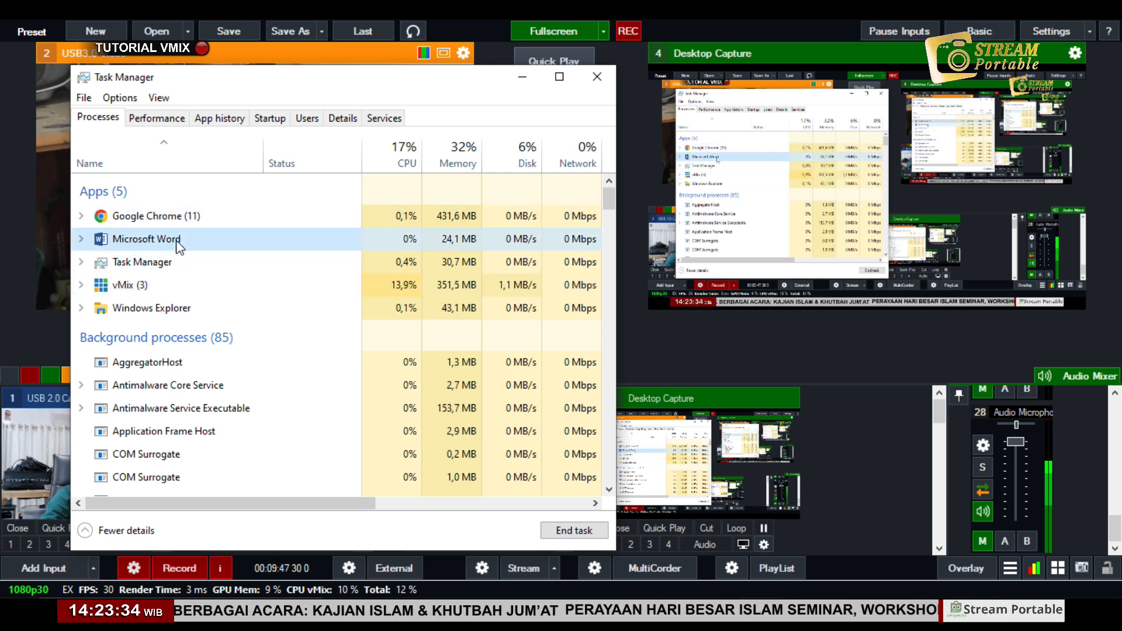
{"action": "left_click", "coordinate": [163, 316]}
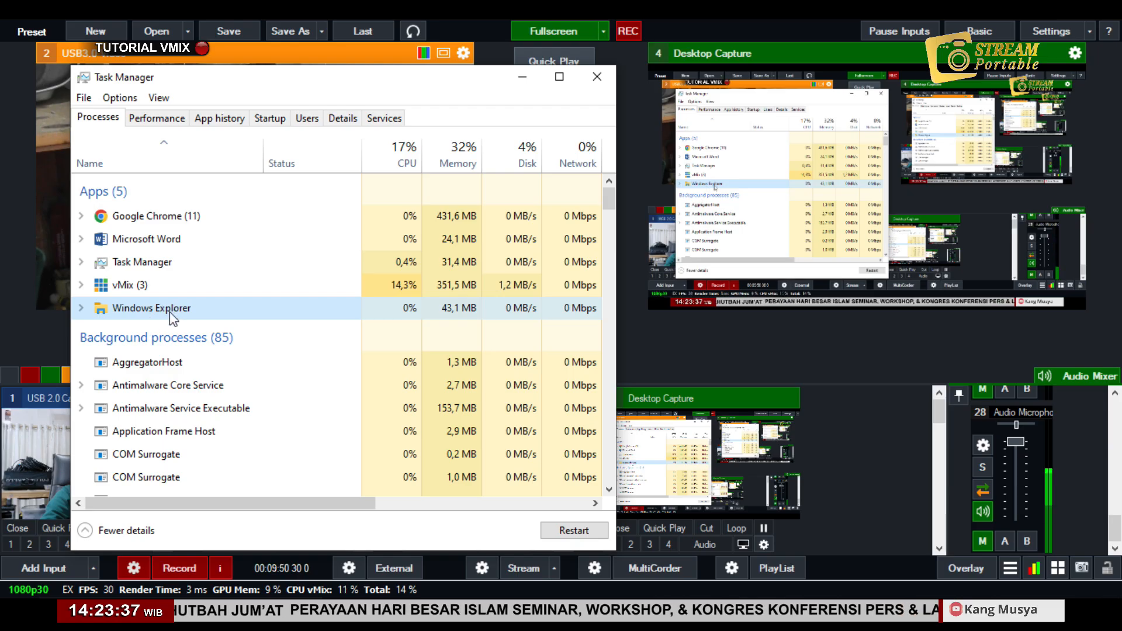
{"action": "right_click", "coordinate": [169, 313]}
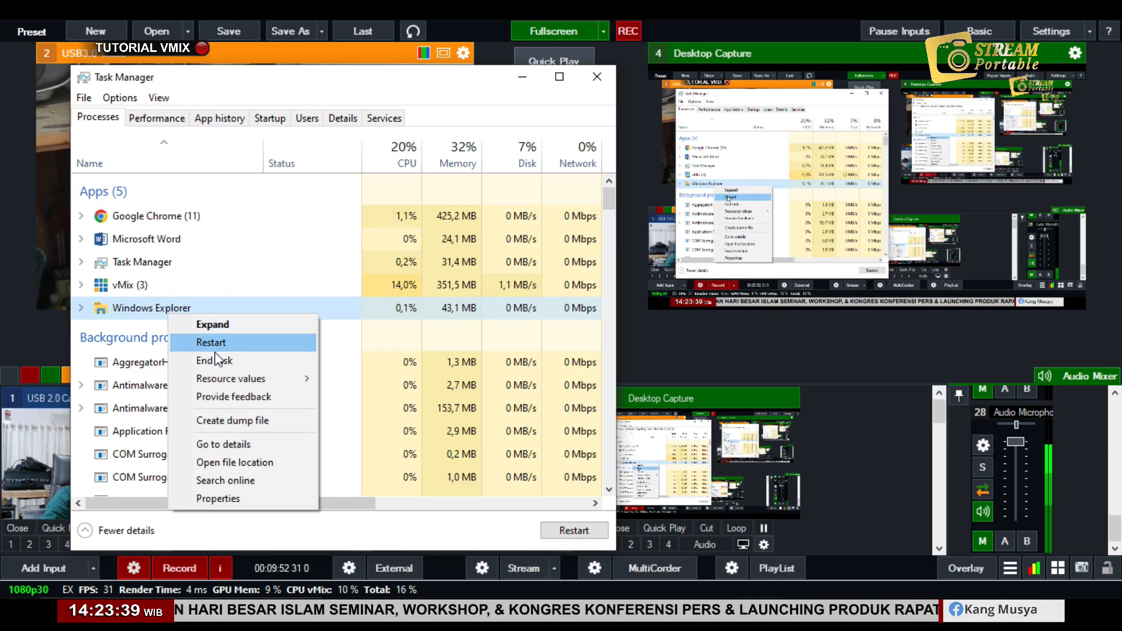
{"action": "left_click", "coordinate": [236, 366]}
{"action": "scroll", "coordinate": [253, 318], "scroll_direction": "up", "scroll_amount": 20}
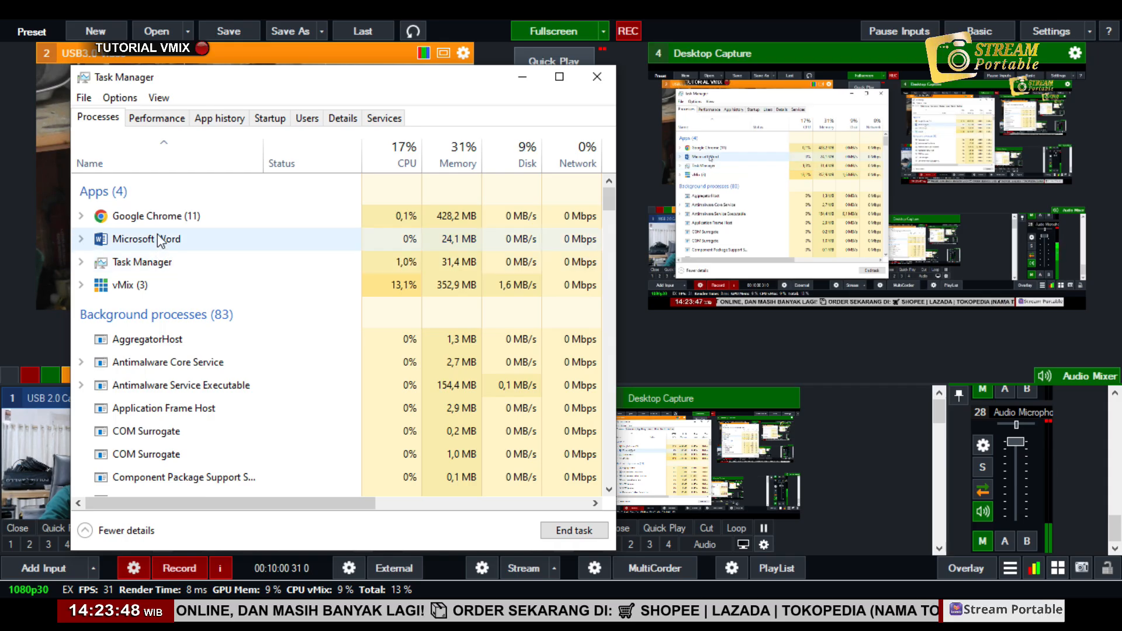
Examine the resource usage of Microsoft Word, vMix, Task Manager and Google Chrome, and close Task Manager.
{"action": "left_click", "coordinate": [155, 242]}
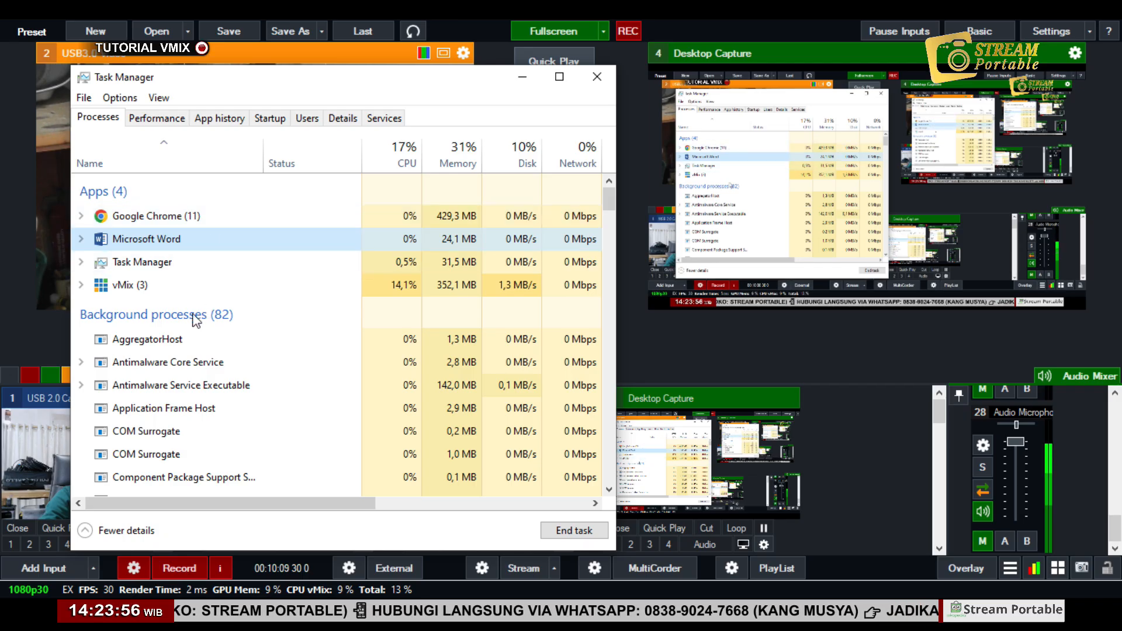
{"action": "left_click", "coordinate": [161, 278]}
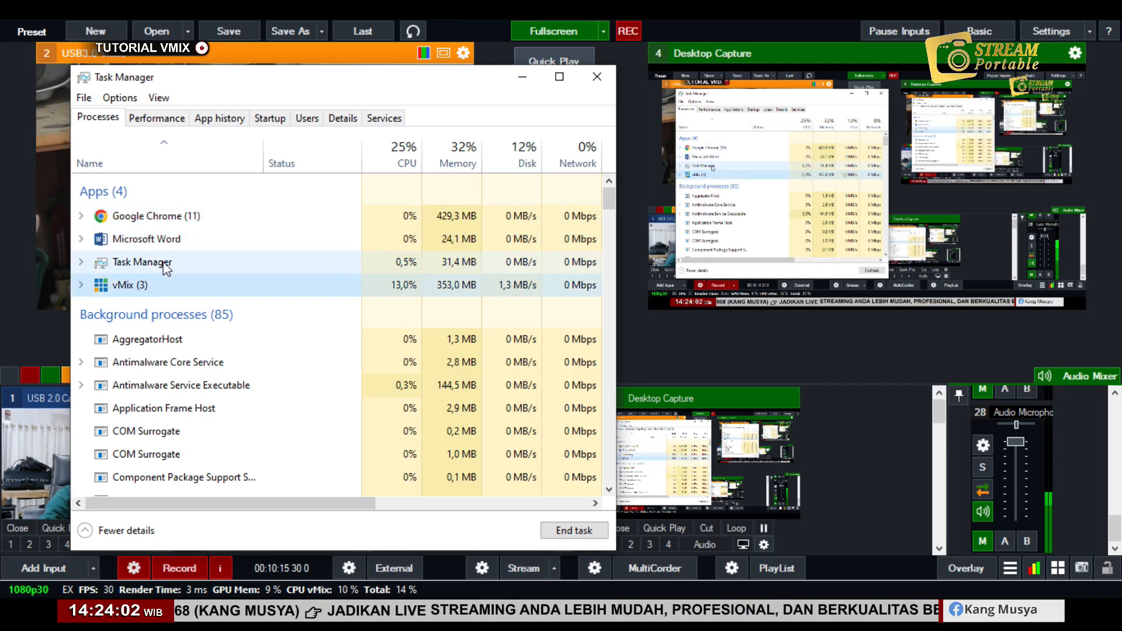
{"action": "left_click", "coordinate": [163, 264]}
{"action": "left_click", "coordinate": [175, 216]}
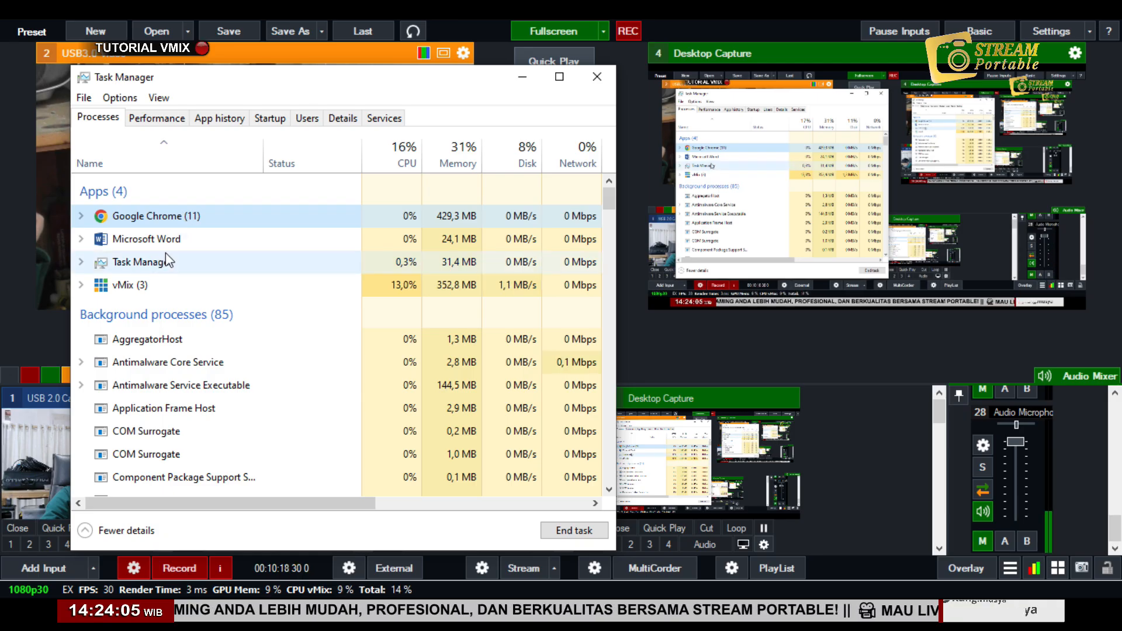
{"action": "left_click", "coordinate": [597, 77]}
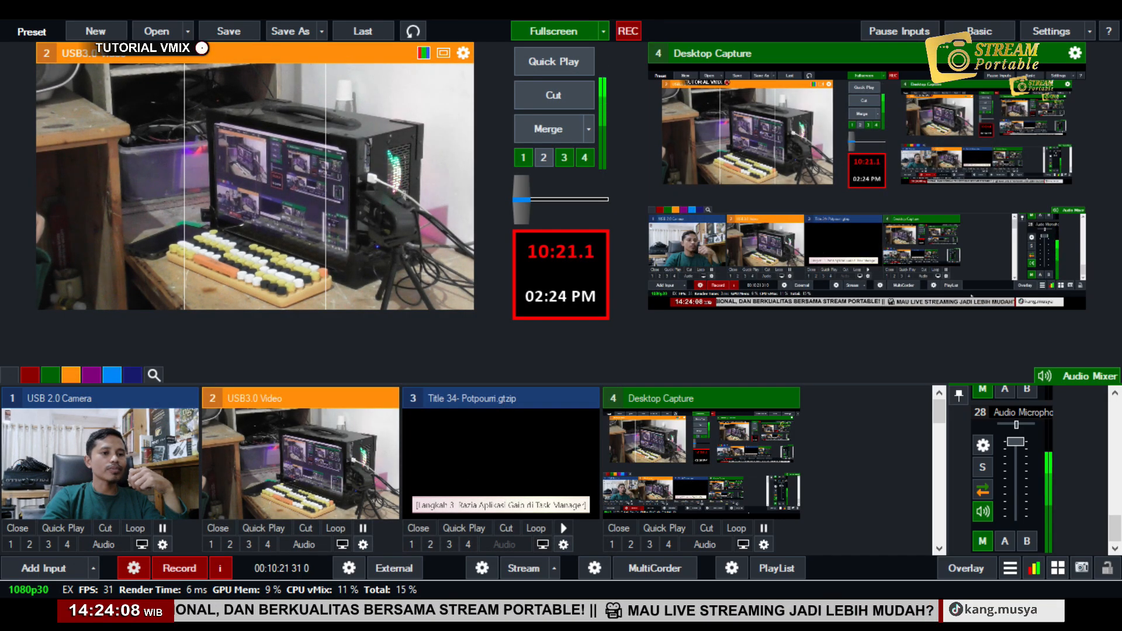
Switch the live output to the USB3.0 Video camera, return it to Desktop Capture, and switch to the camera again.
{"action": "scroll", "coordinate": [851, 453], "scroll_direction": "down", "scroll_amount": 3}
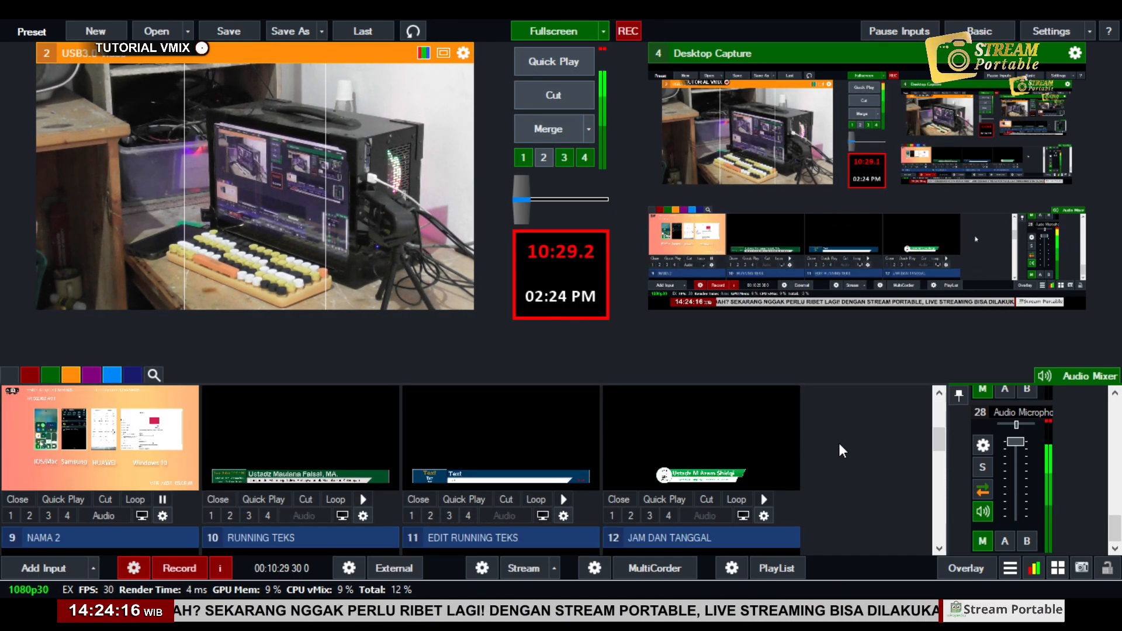
{"action": "scroll", "coordinate": [781, 468], "scroll_direction": "up", "scroll_amount": 3}
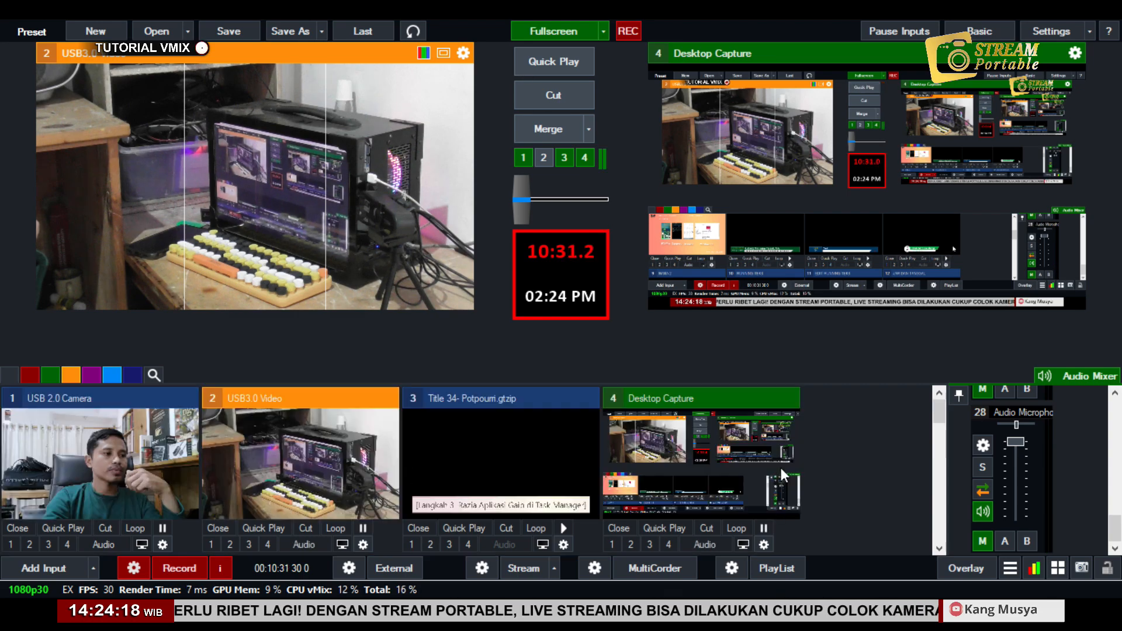
{"action": "left_click", "coordinate": [546, 50]}
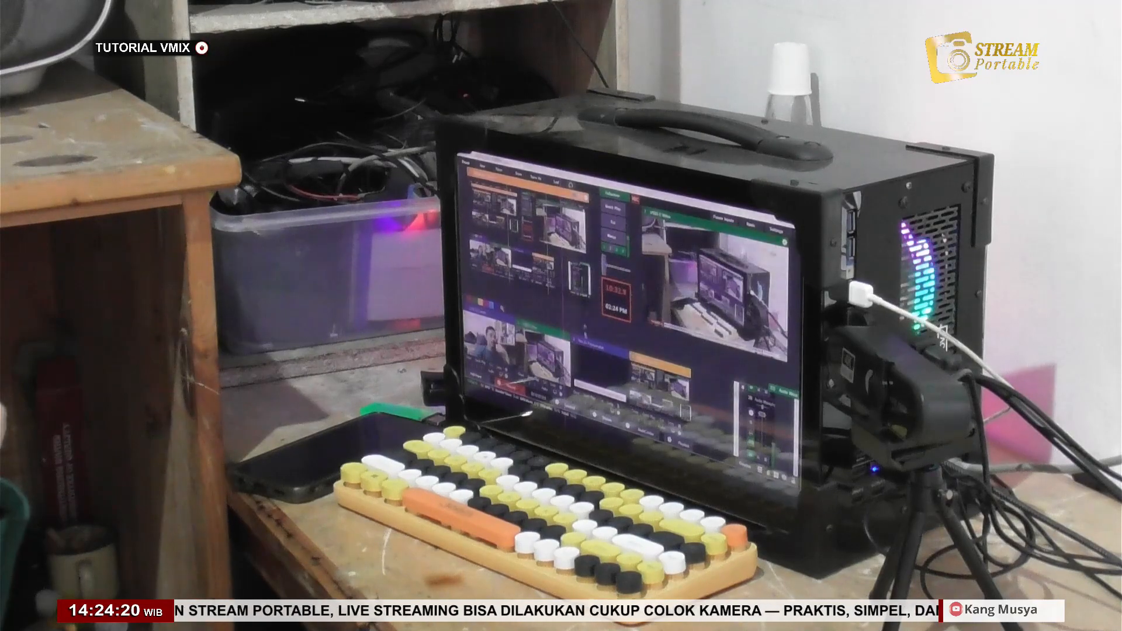
{"action": "left_click", "coordinate": [546, 53]}
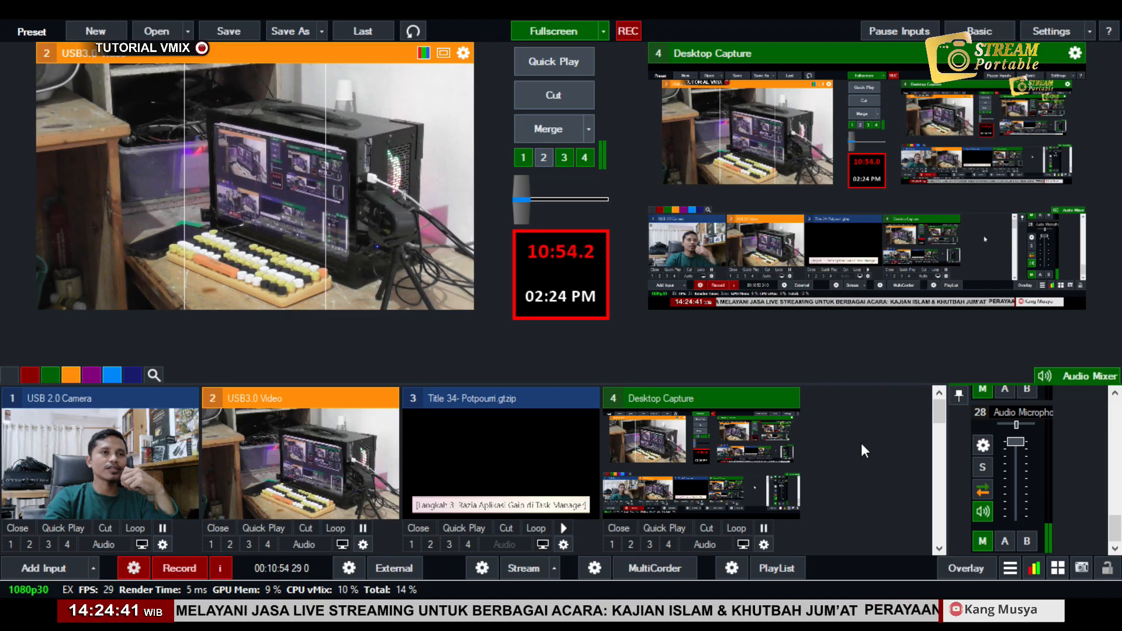
{"action": "left_click", "coordinate": [565, 157]}
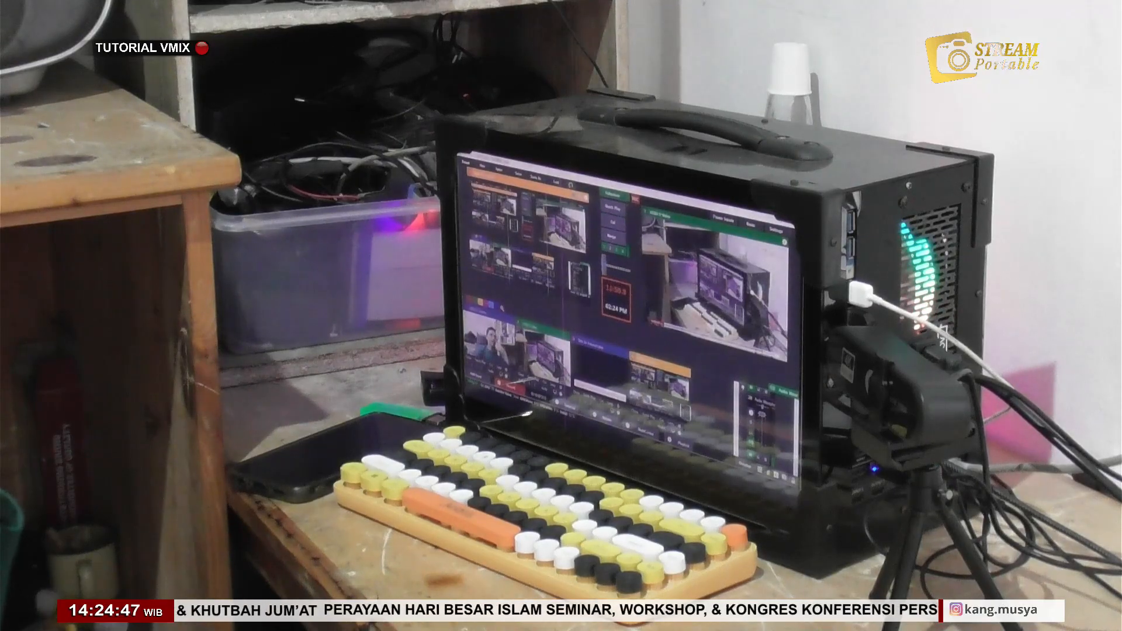